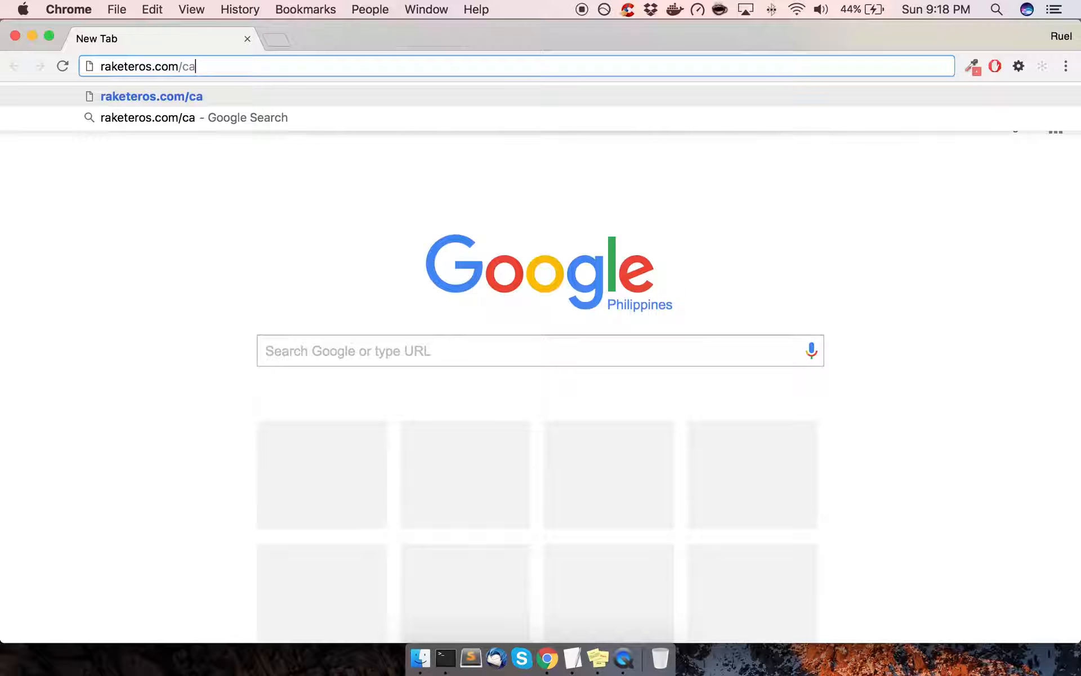
Correct the mistyped address and load raketeros.com/cpanel
{"action": "key", "text": "BackSpace"}
{"action": "key", "text": "BackSpace"}
{"action": "key", "text": "BackSpace"}
{"action": "key", "text": "BackSpace"}
{"action": "type", "text": "panel"}
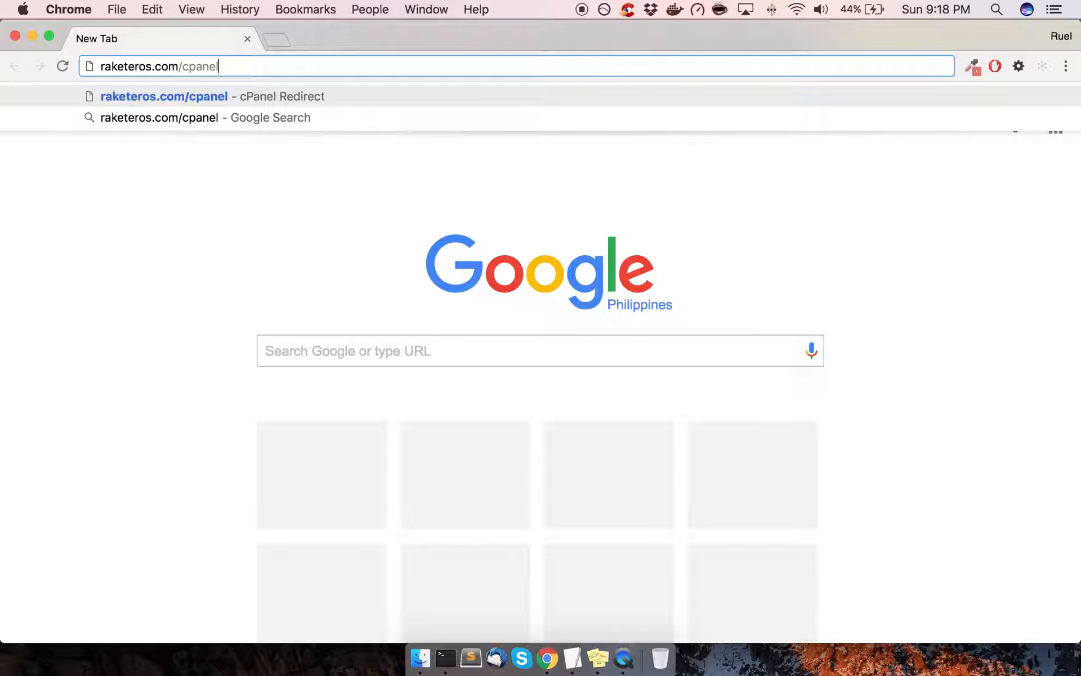
{"action": "key", "text": "Return"}
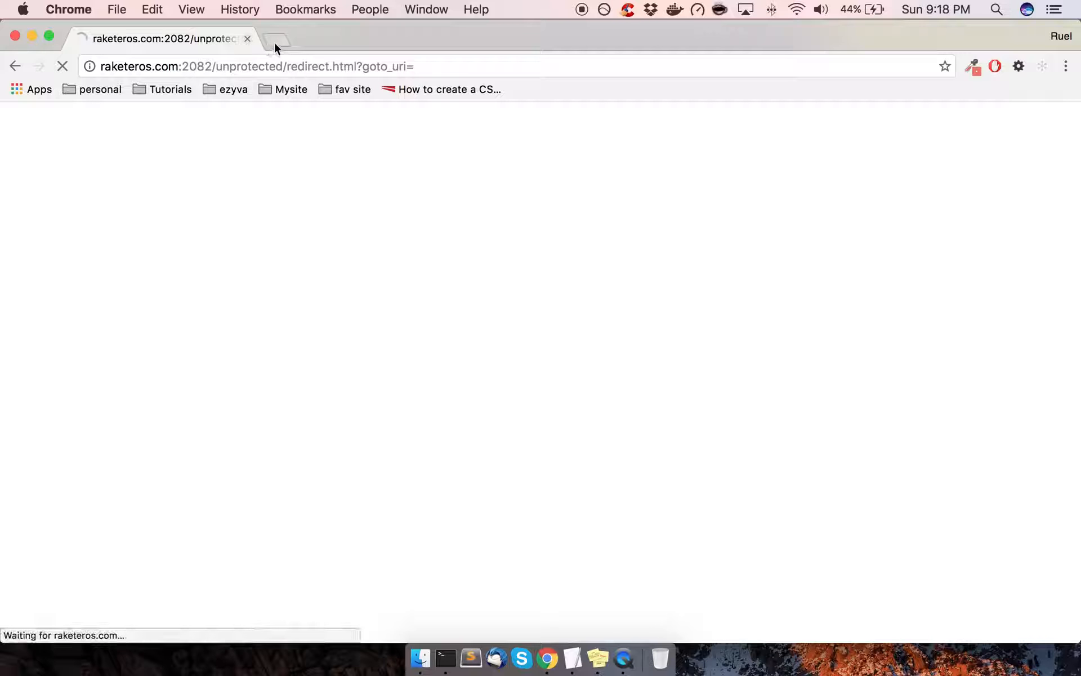
Open raketeros.com:2083 in a new tab to reach the cPanel login page
{"action": "left_click", "coordinate": [275, 41]}
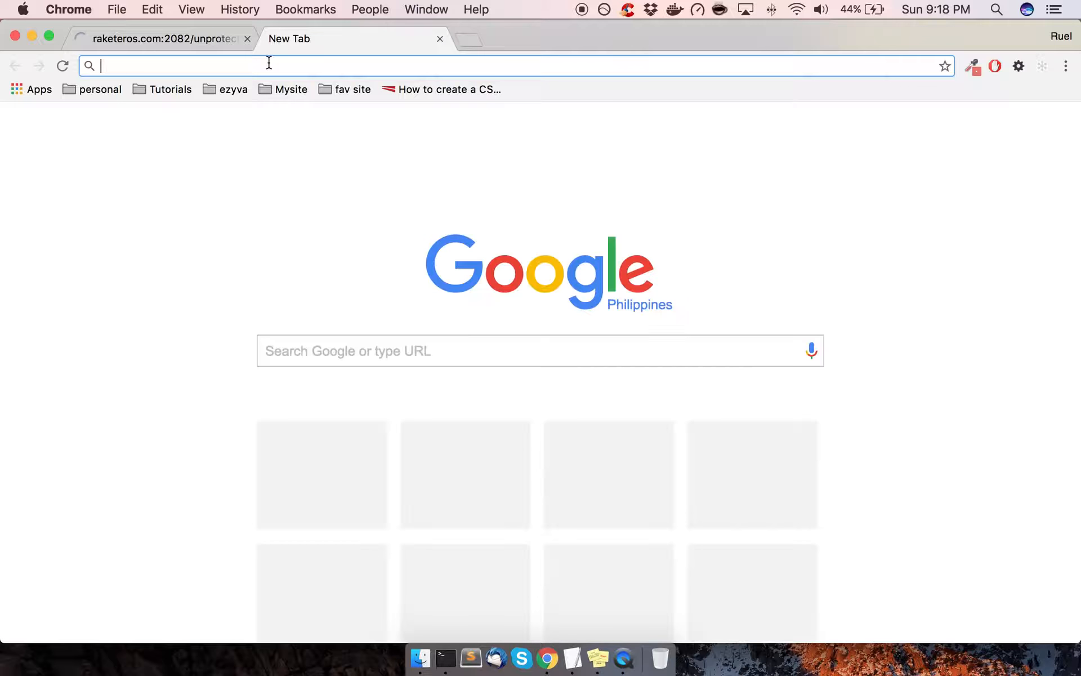
{"action": "type", "text": "raketeros.com"}
{"action": "type", "text": ":"}
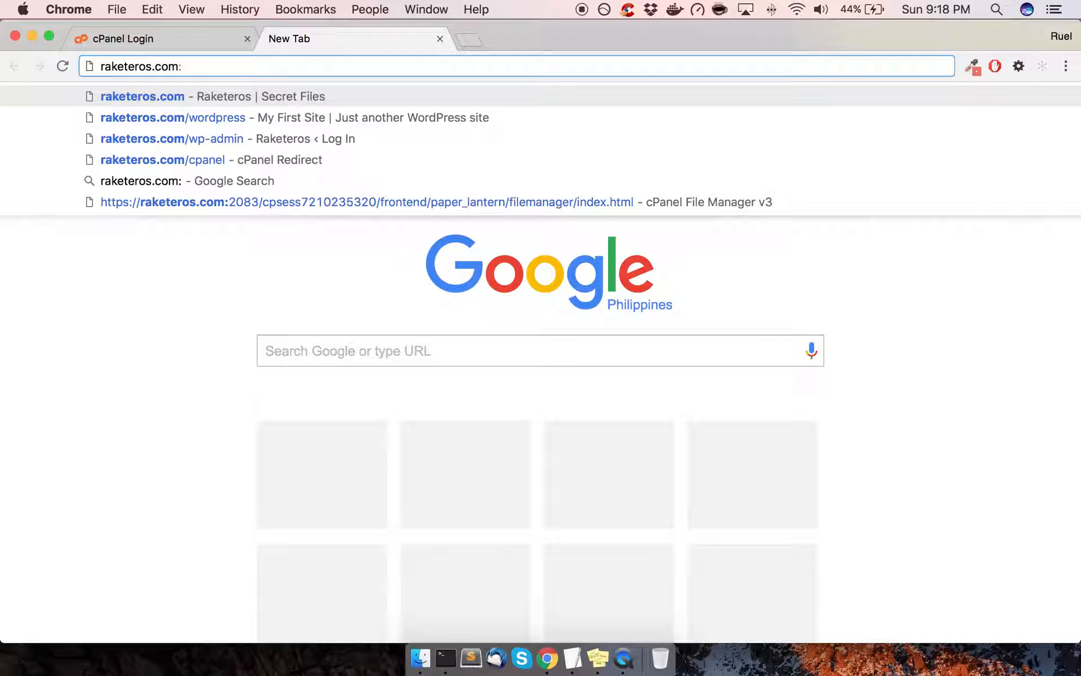
{"action": "type", "text": "2083"}
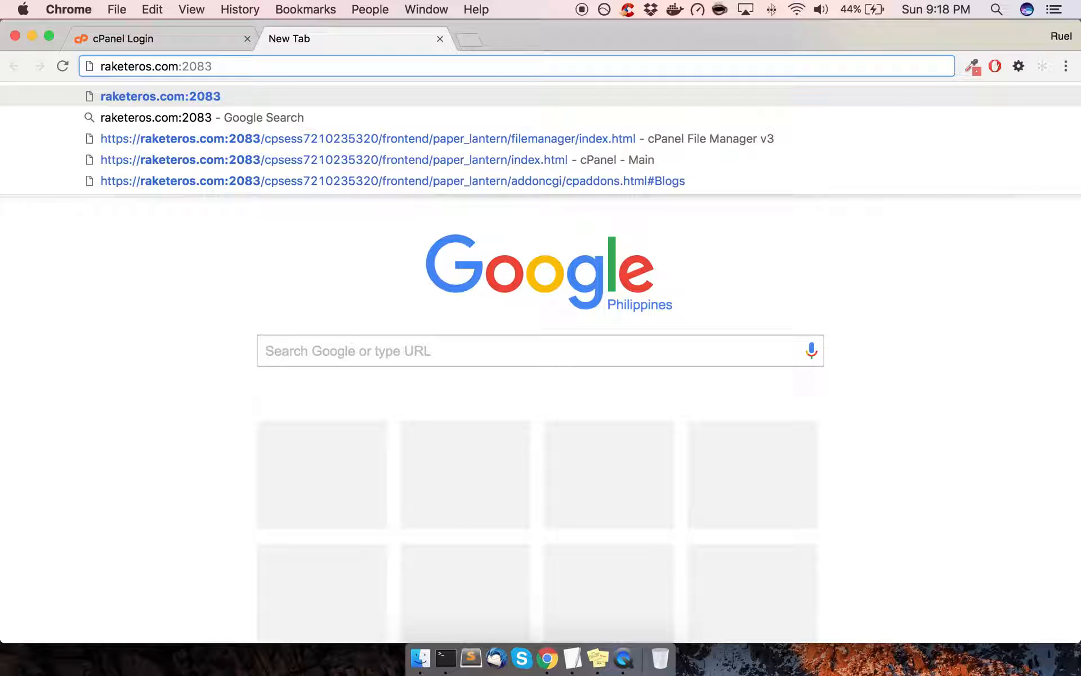
{"action": "key", "text": "Return"}
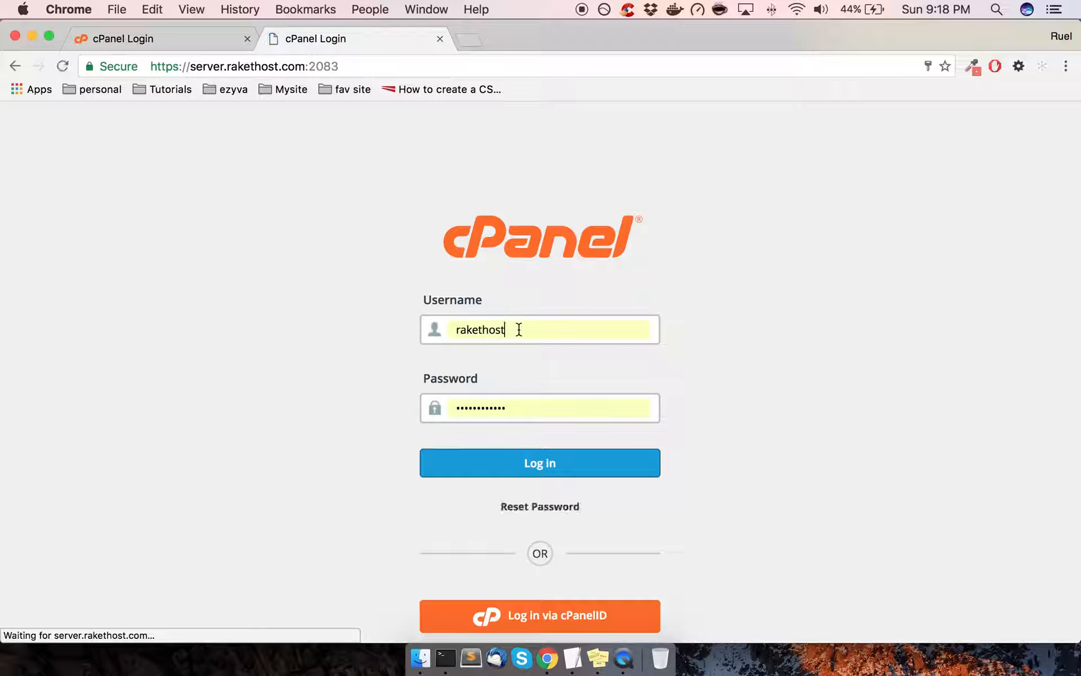
Replace the prefilled login username with the account username copied from the sticky note
{"action": "left_click", "coordinate": [537, 331]}
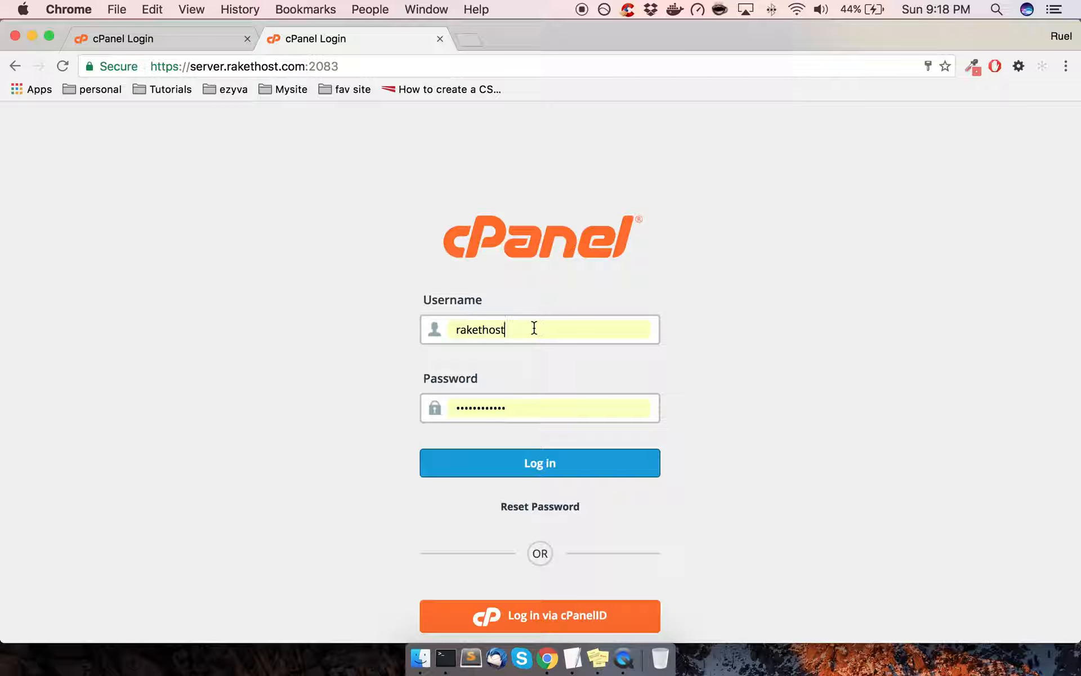
{"action": "left_click_drag", "start_coordinate": [536, 326], "coordinate": [363, 326]}
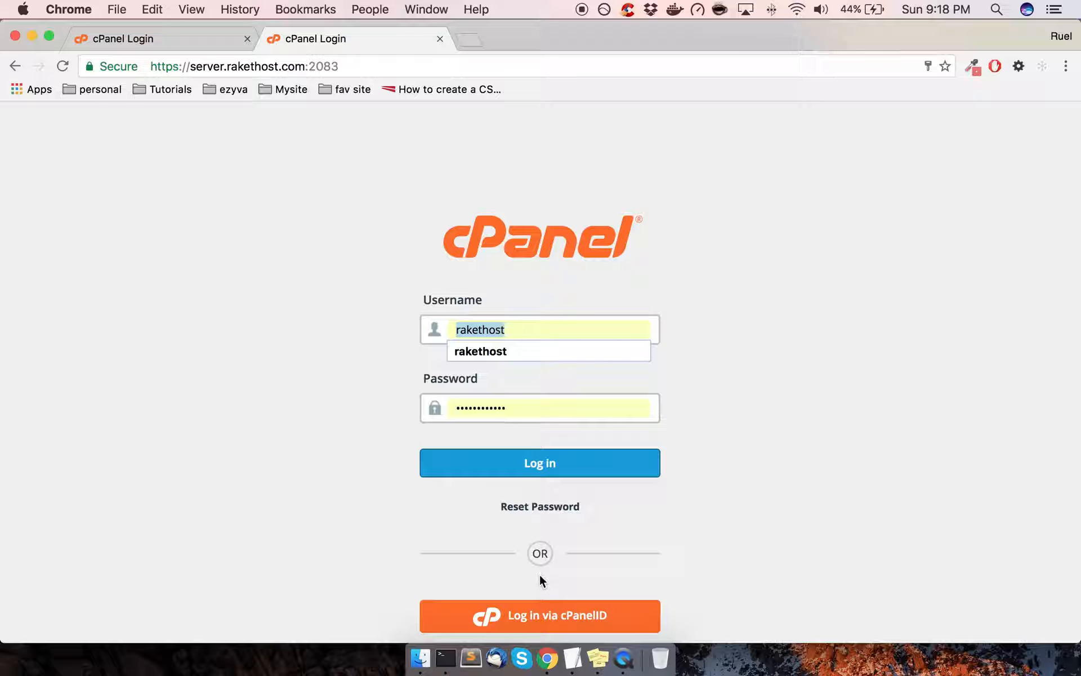
{"action": "left_click", "coordinate": [598, 657]}
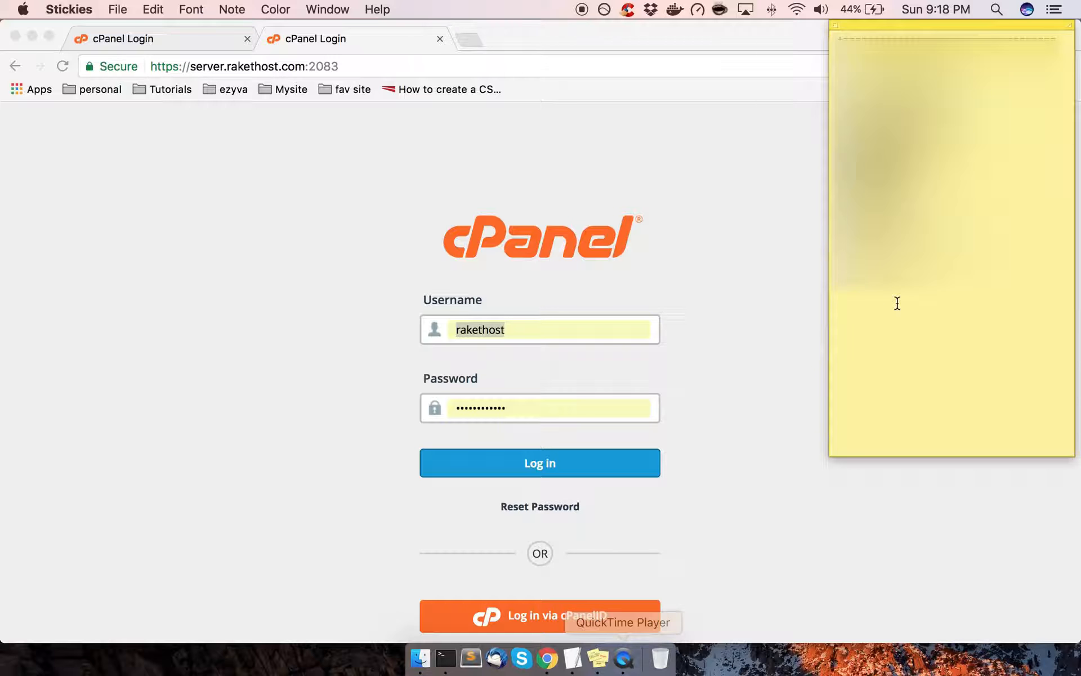
{"action": "scroll", "coordinate": [935, 112], "scroll_direction": "down", "scroll_amount": 5}
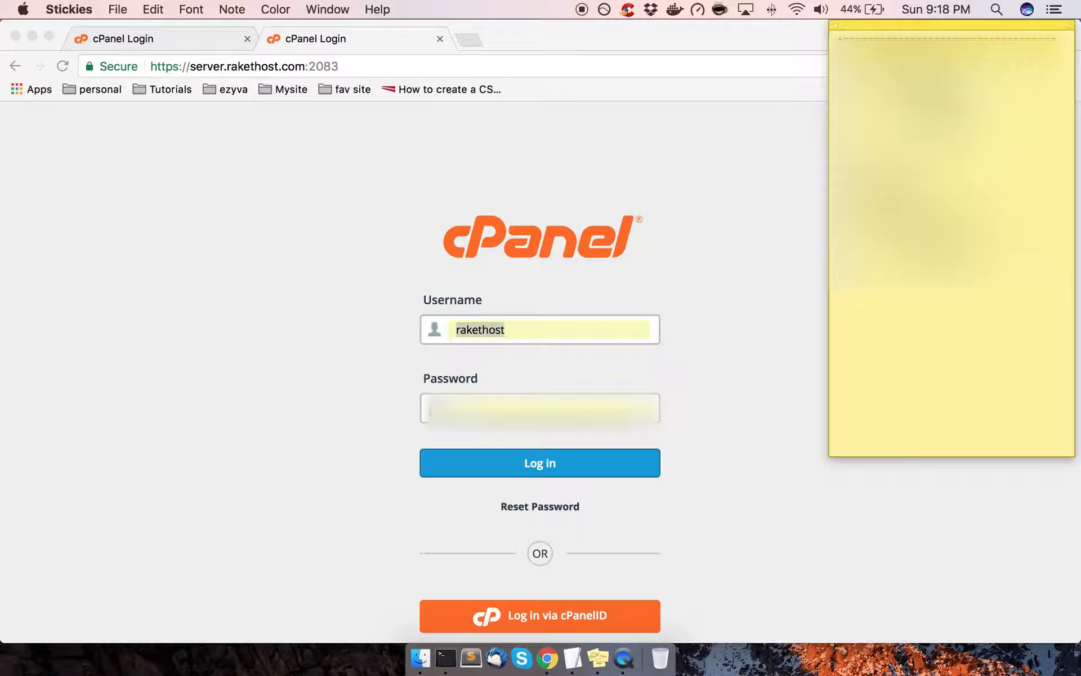
{"action": "key", "text": "super+Tab"}
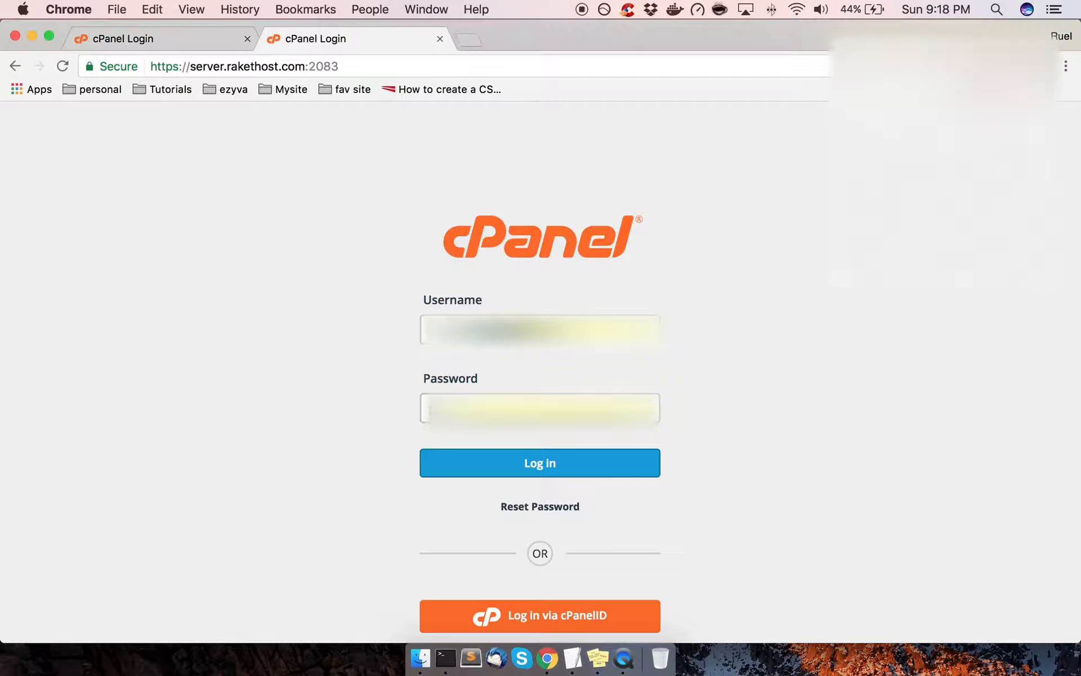
{"action": "key", "text": "BackSpace"}
{"action": "type", "text": "raketeros"}
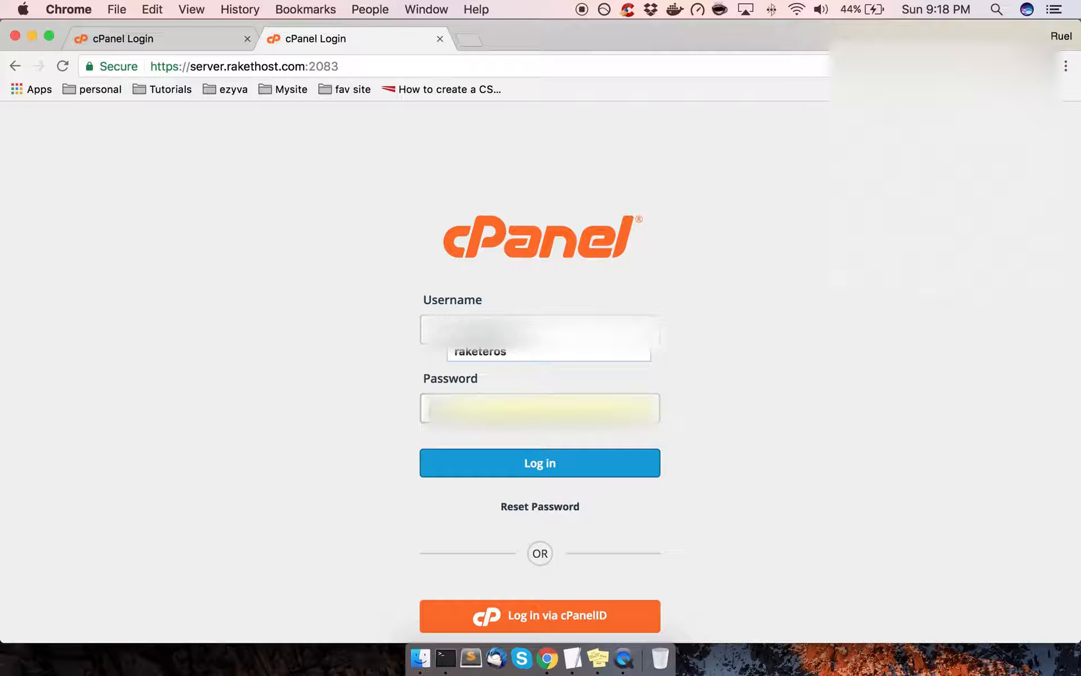
Paste the account password from the sticky note and log in to cPanel
{"action": "left_click", "coordinate": [592, 654]}
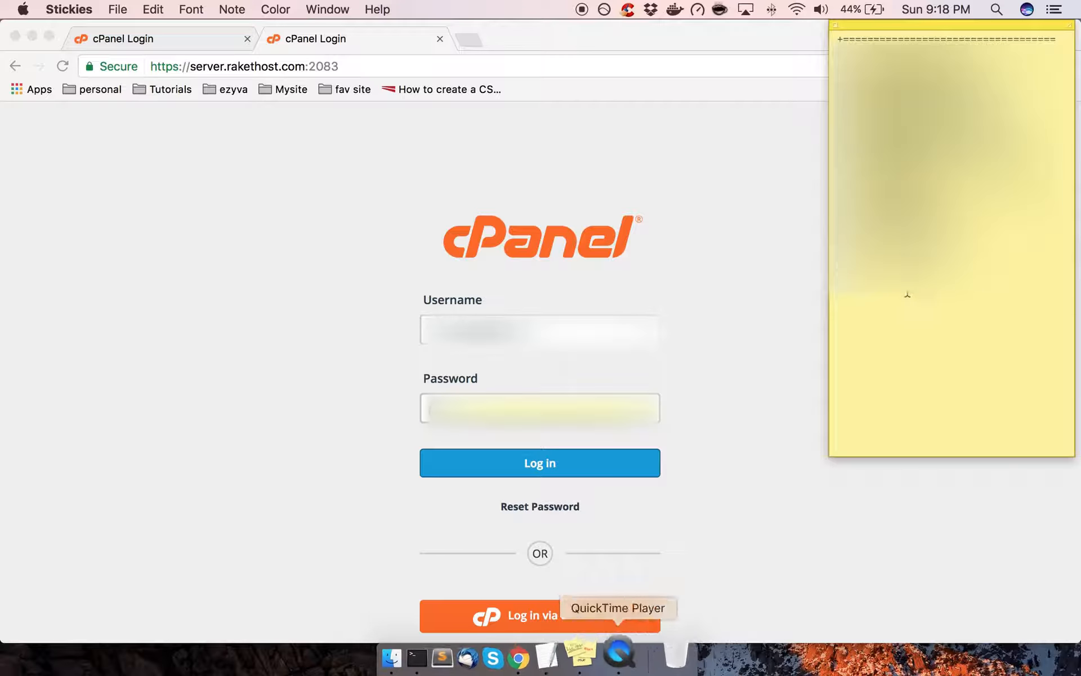
{"action": "double_click", "coordinate": [954, 93]}
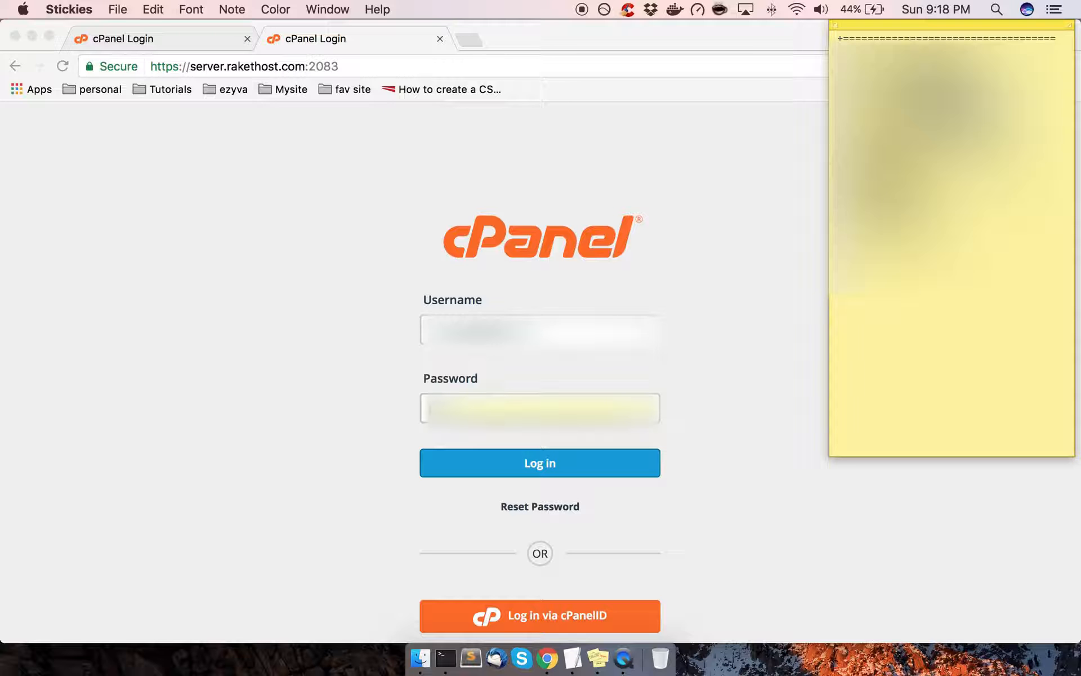
{"action": "key", "text": "super+c"}
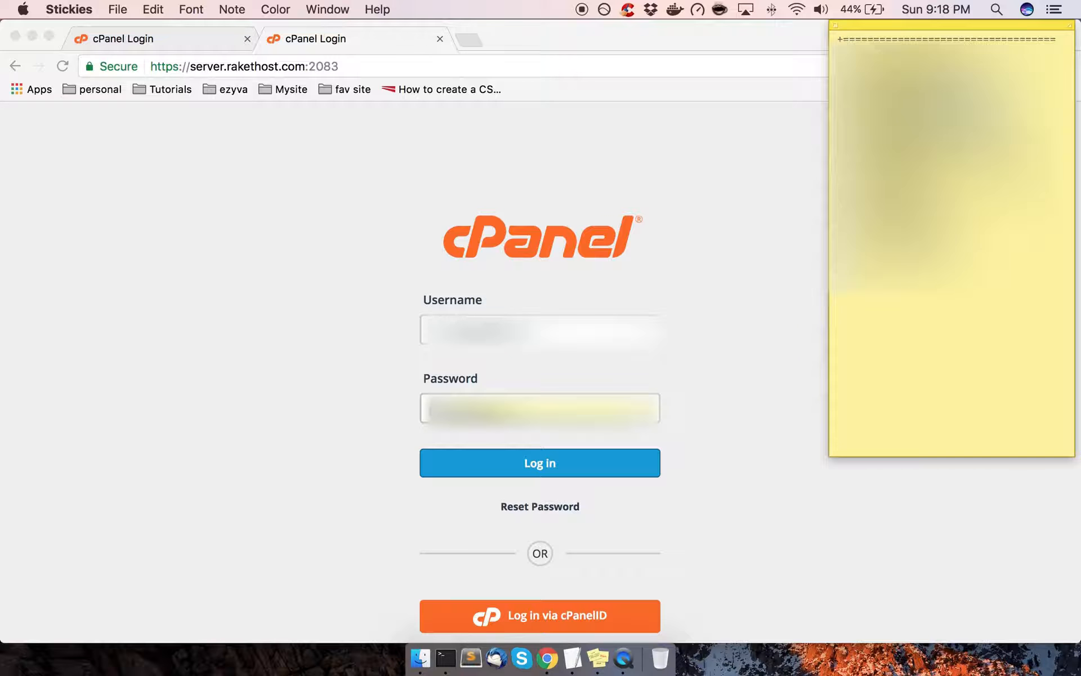
{"action": "left_click", "coordinate": [450, 409]}
{"action": "key", "text": "super+v"}
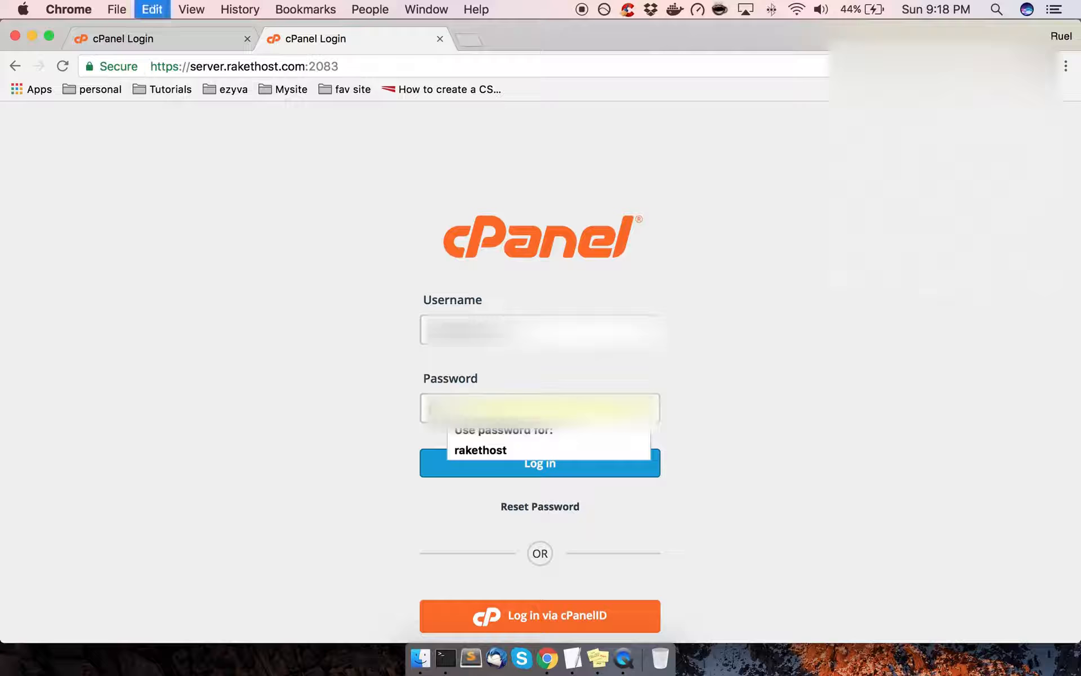
{"action": "left_click", "coordinate": [505, 462]}
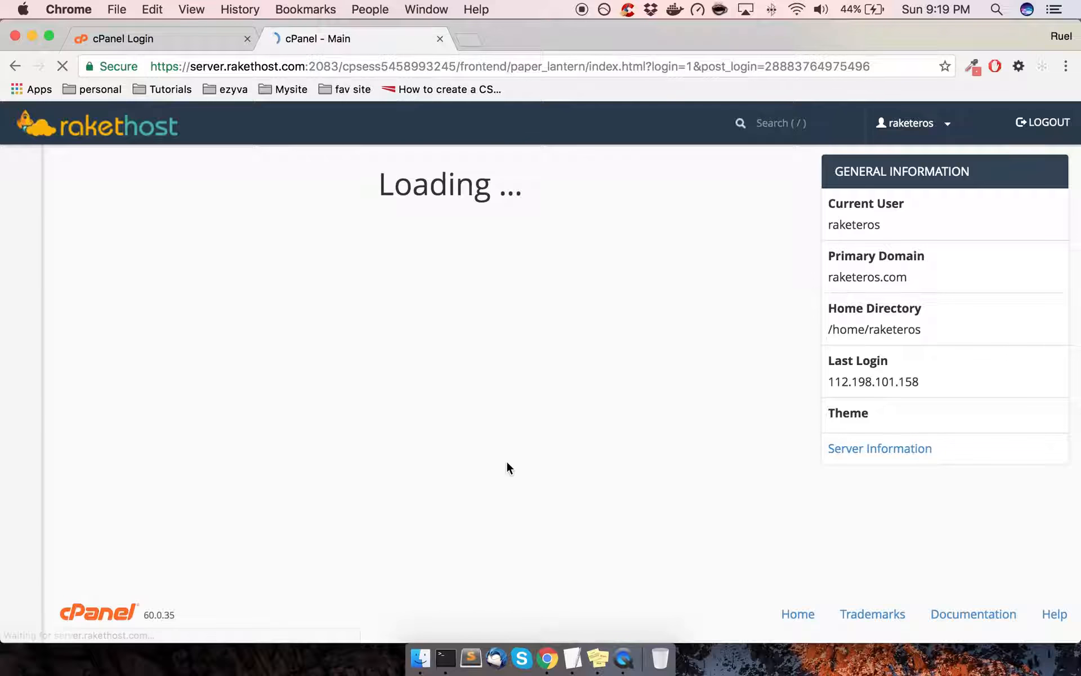
Close the extra cPanel login tab and launch the MySQL Database Wizard from Databases
{"action": "left_click", "coordinate": [213, 38]}
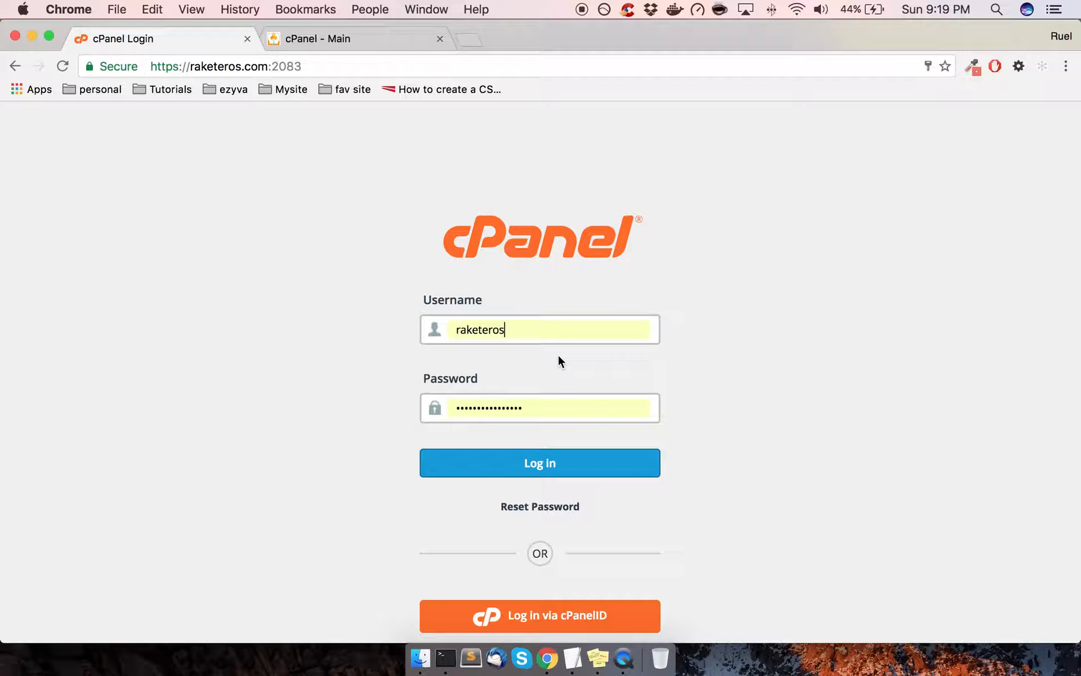
{"action": "left_click", "coordinate": [247, 38]}
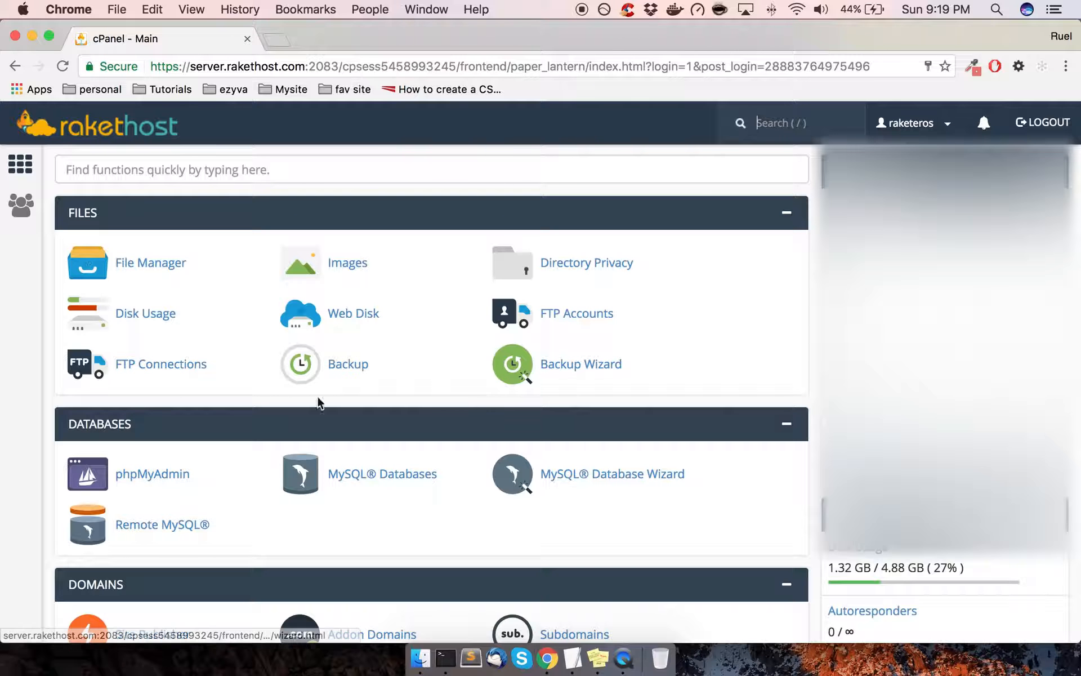
{"action": "scroll", "coordinate": [7, 403], "scroll_direction": "down", "scroll_amount": 1}
{"action": "scroll", "coordinate": [316, 394], "scroll_direction": "down", "scroll_amount": 2}
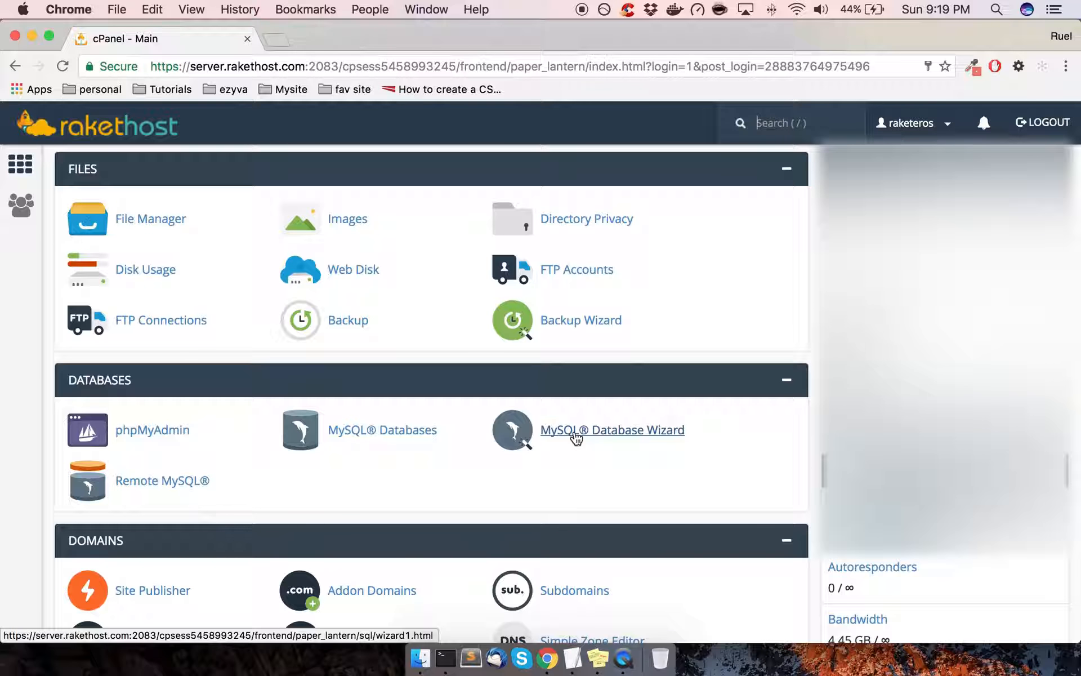
{"action": "left_click", "coordinate": [615, 432]}
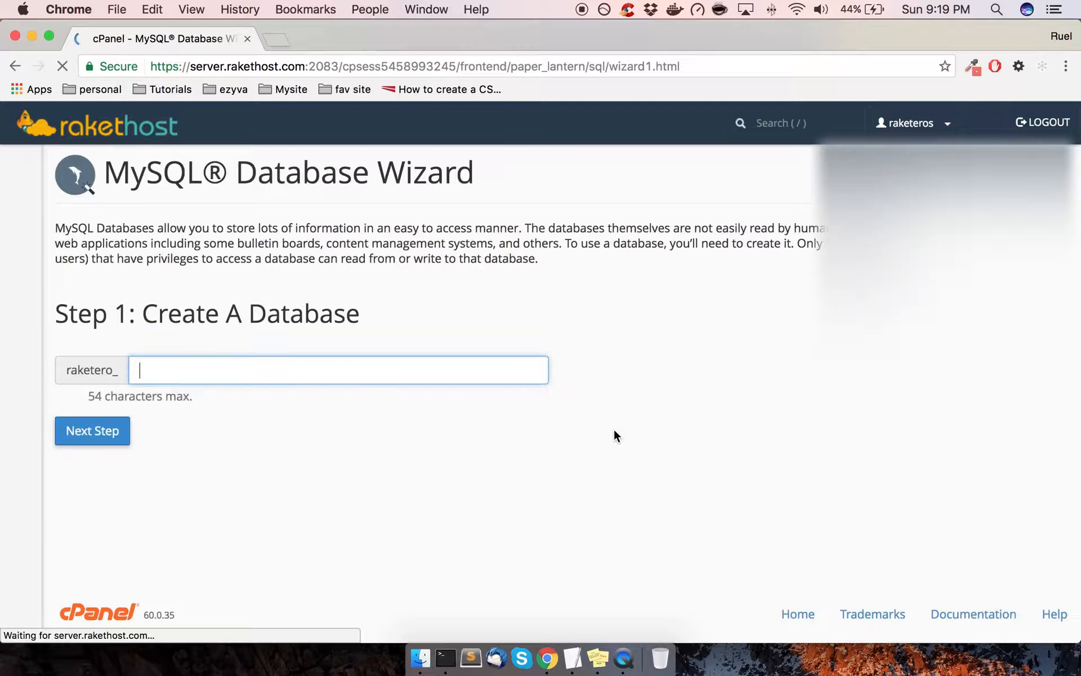
Enter testdbs after the raketero_ prefix, giving the database name raketero_testdbs
{"action": "left_click_drag", "start_coordinate": [68, 371], "coordinate": [119, 372]}
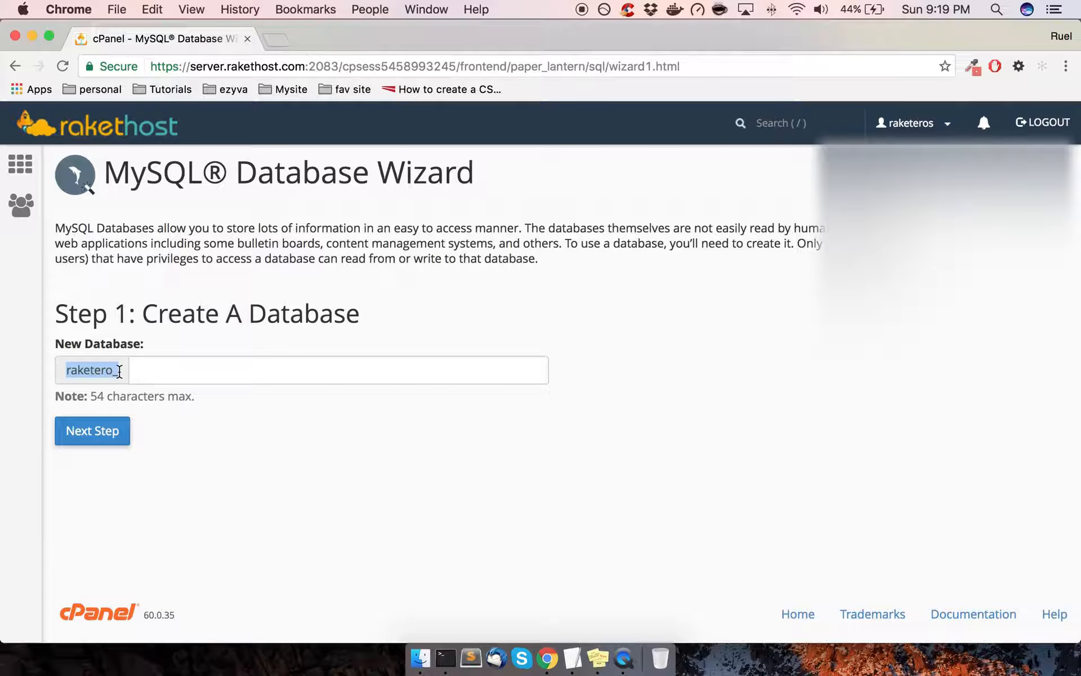
{"action": "left_click", "coordinate": [181, 370]}
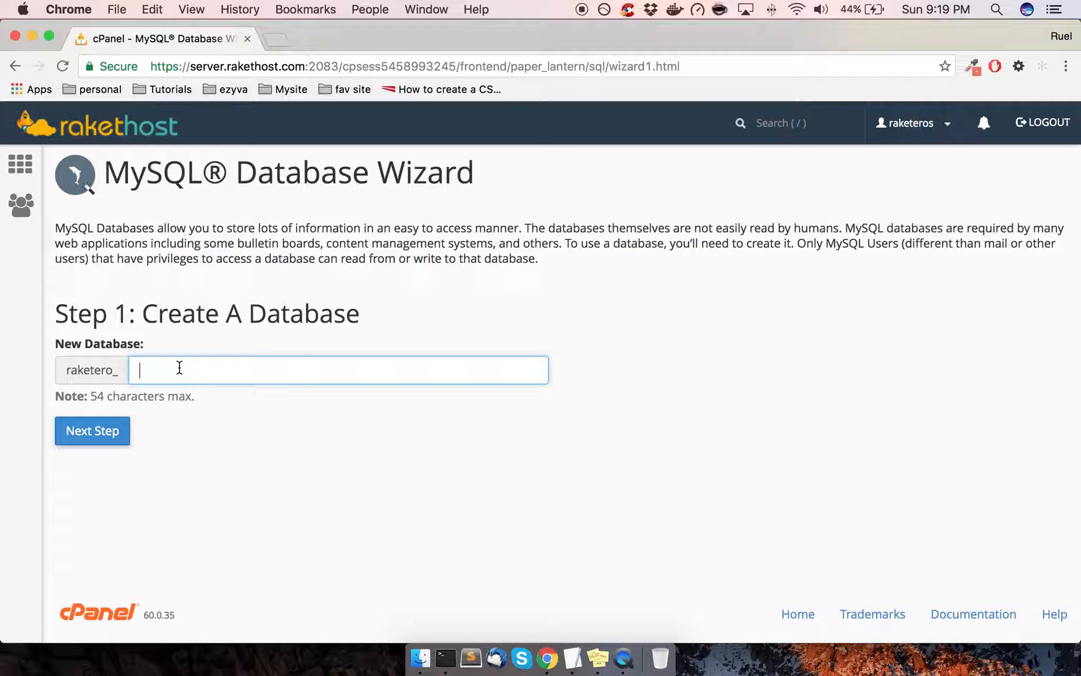
{"action": "type", "text": "dat"}
{"action": "key", "text": "BackSpace"}
{"action": "key", "text": "BackSpace"}
{"action": "key", "text": "BackSpace"}
{"action": "key", "text": "BackSpace"}
{"action": "key", "text": "BackSpace"}
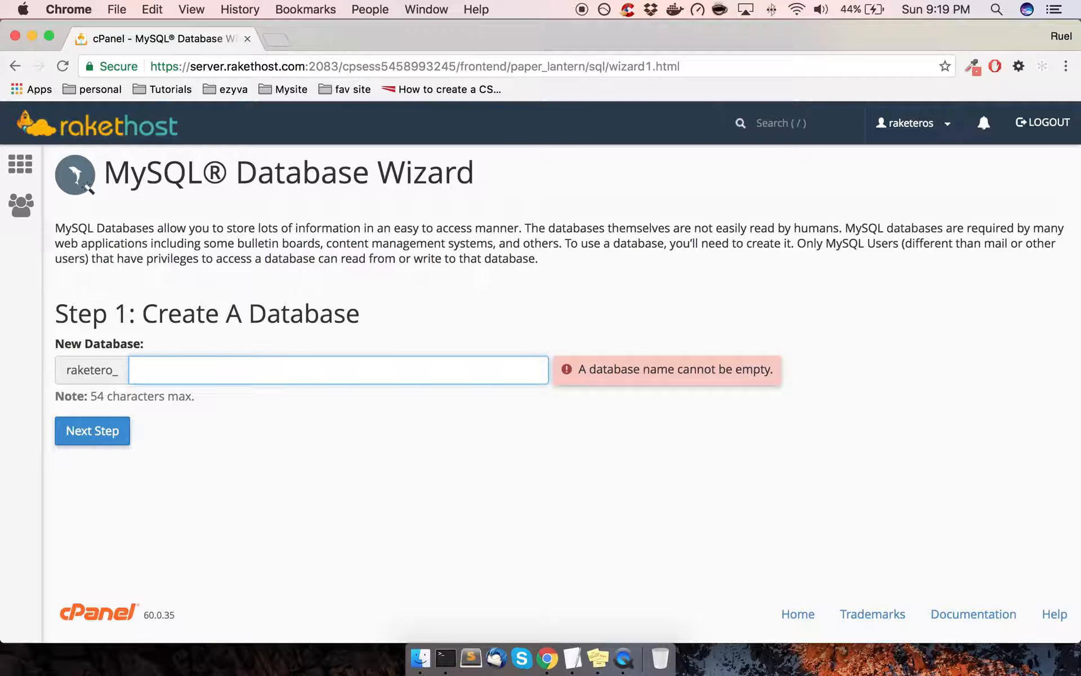
{"action": "type", "text": "testdbs"}
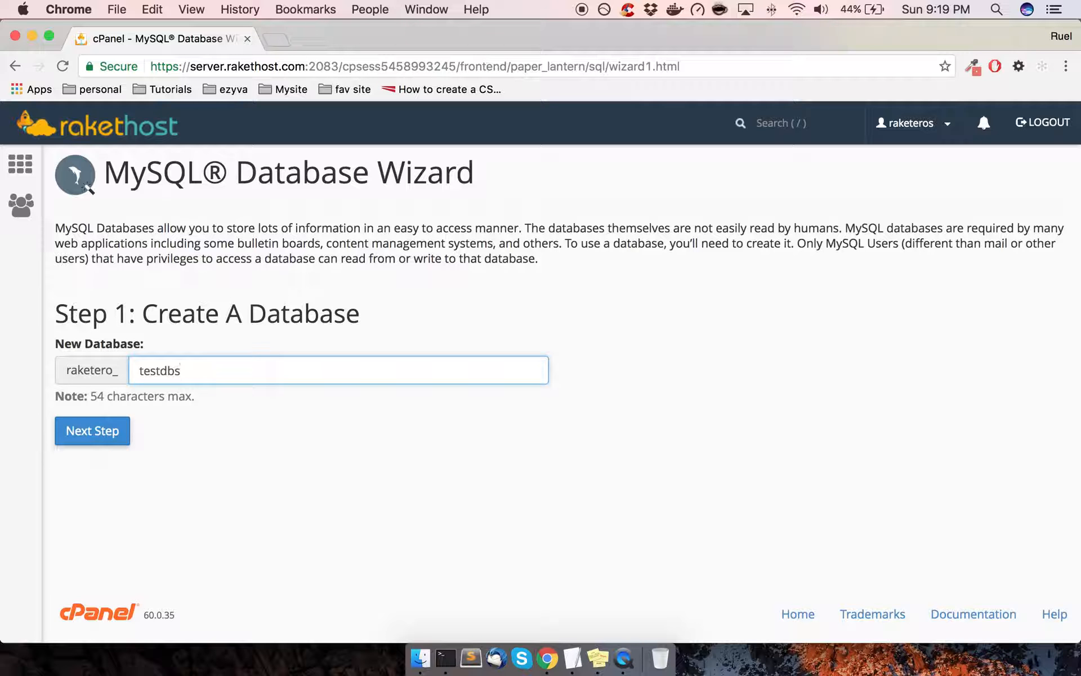
{"action": "left_click", "coordinate": [273, 449]}
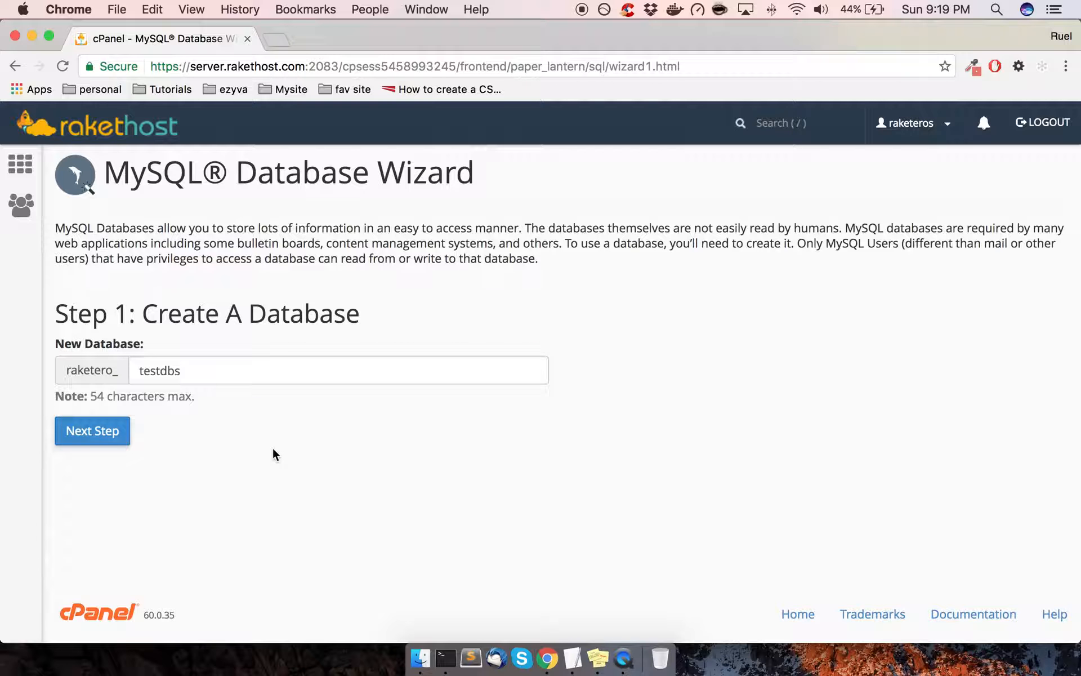
Create database raketero_testdbs and copy its full name to the sticky notes
{"action": "left_click", "coordinate": [118, 437]}
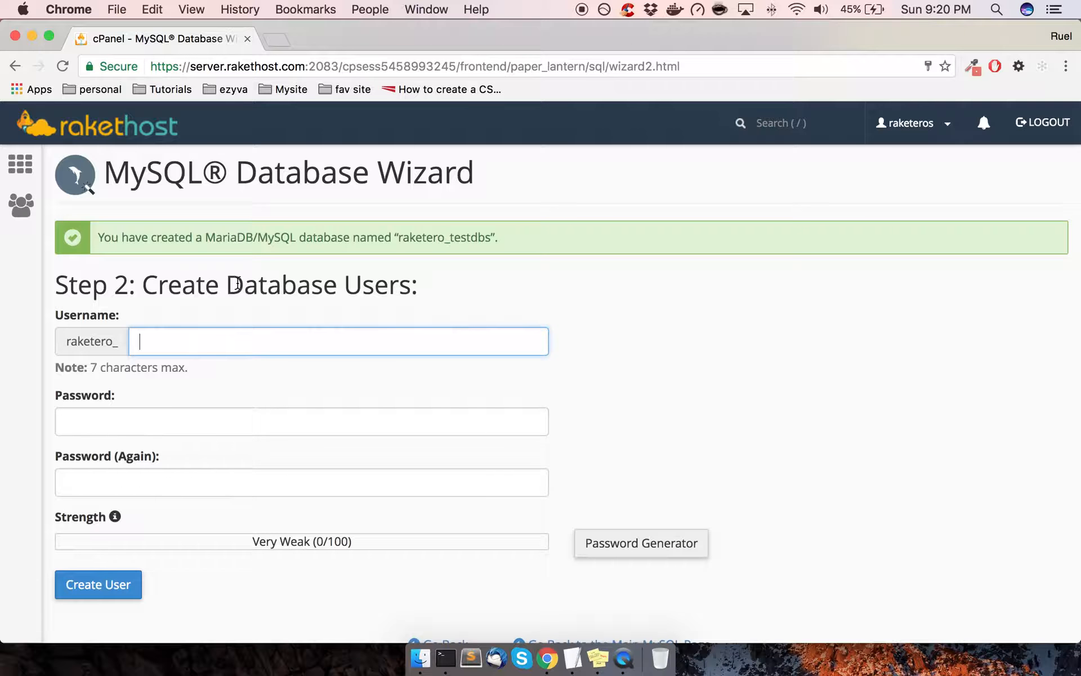
{"action": "left_click_drag", "start_coordinate": [492, 237], "coordinate": [397, 238]}
{"action": "key", "text": "super+c"}
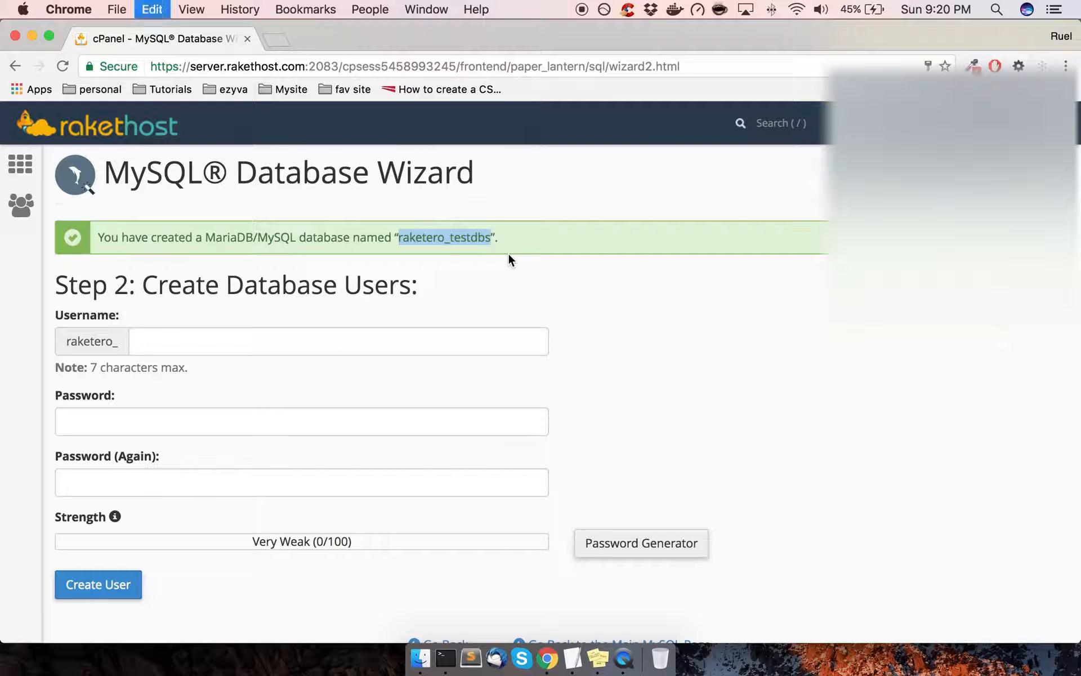
{"action": "left_click", "coordinate": [601, 663]}
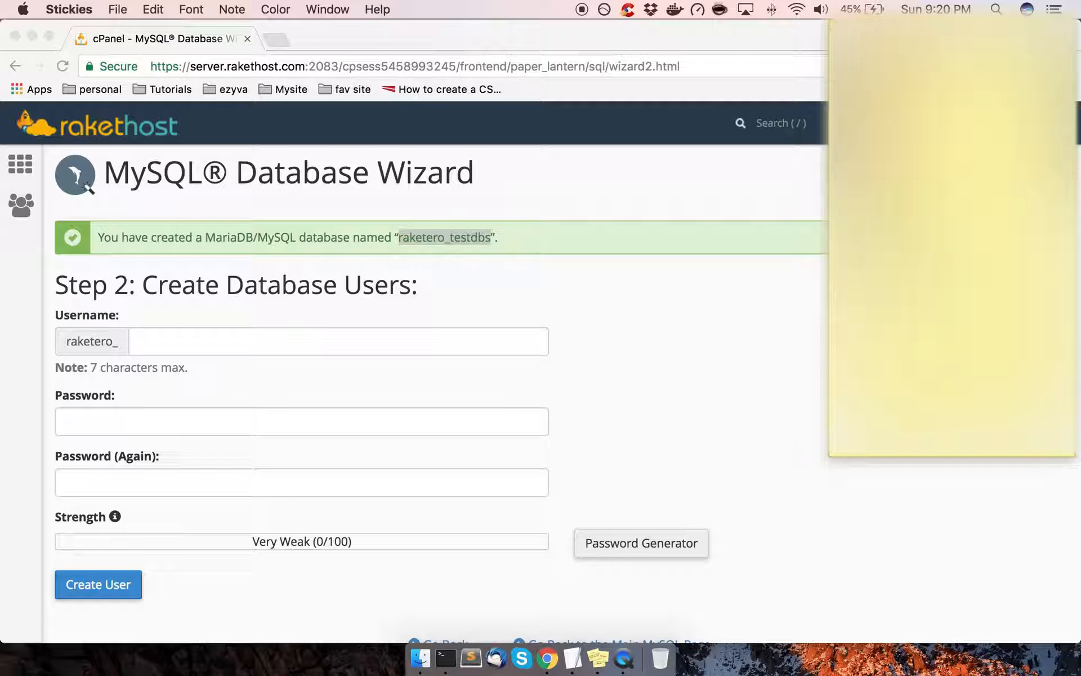
{"action": "left_click", "coordinate": [693, 361]}
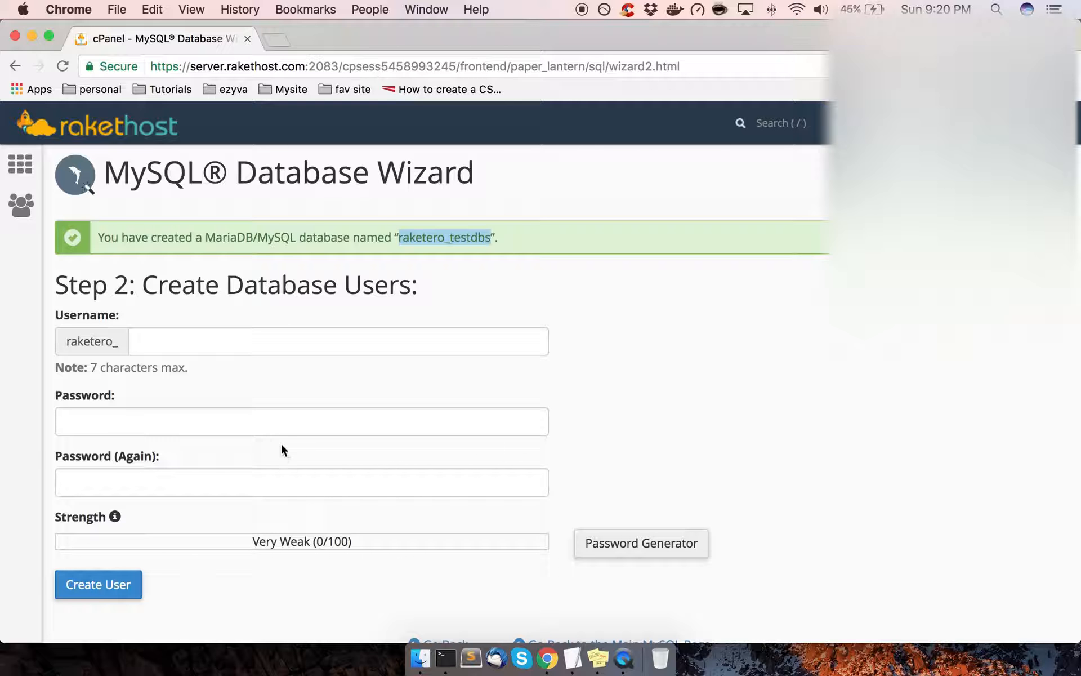
Type testdbu as the new database user's name, fixing typos along the way
{"action": "left_click", "coordinate": [268, 342]}
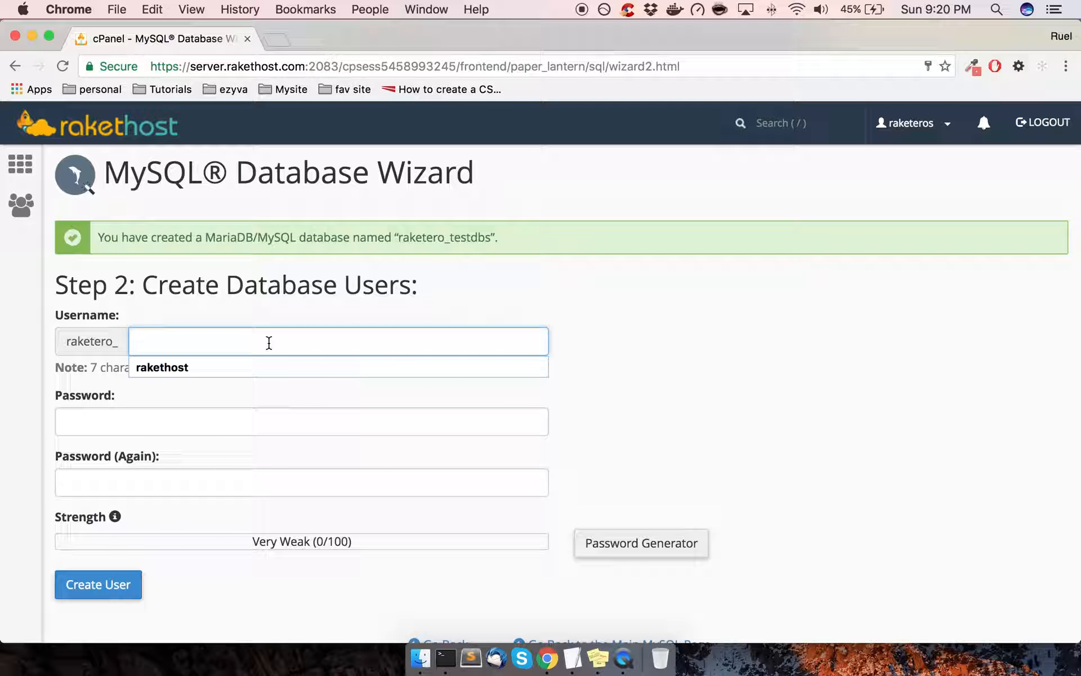
{"action": "type", "text": "raketer"}
{"action": "key", "text": "BackSpace"}
{"action": "key", "text": "BackSpace"}
{"action": "key", "text": "BackSpace"}
{"action": "key", "text": "BackSpace"}
{"action": "key", "text": "BackSpace"}
{"action": "key", "text": "BackSpace"}
{"action": "key", "text": "BackSpace"}
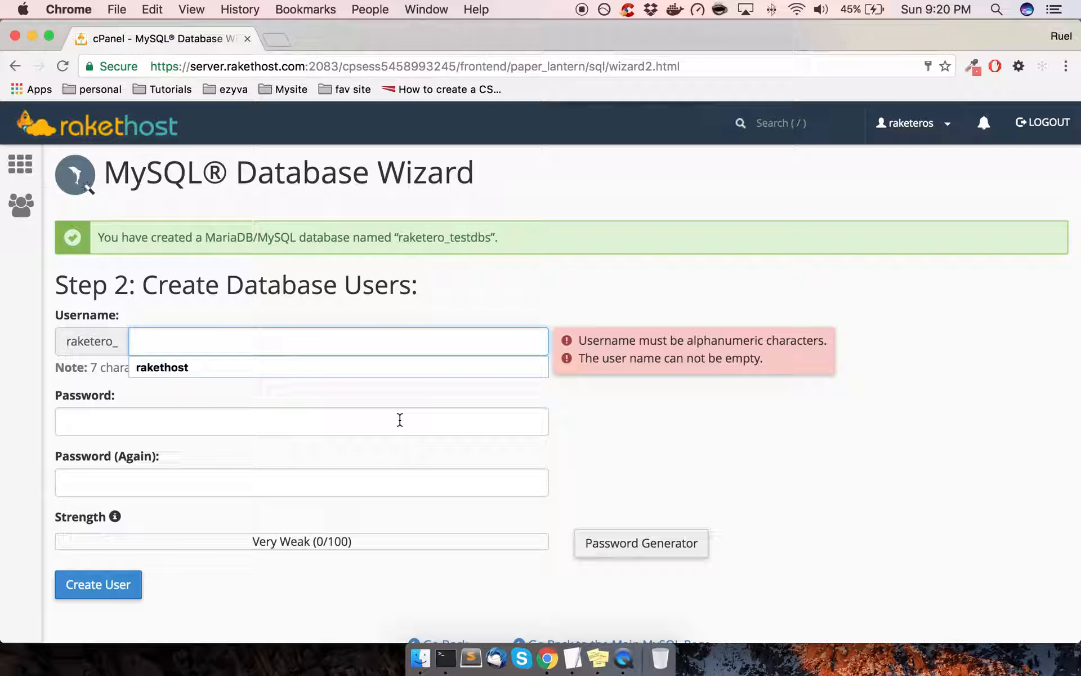
{"action": "type", "text": "text"}
{"action": "key", "text": "BackSpace"}
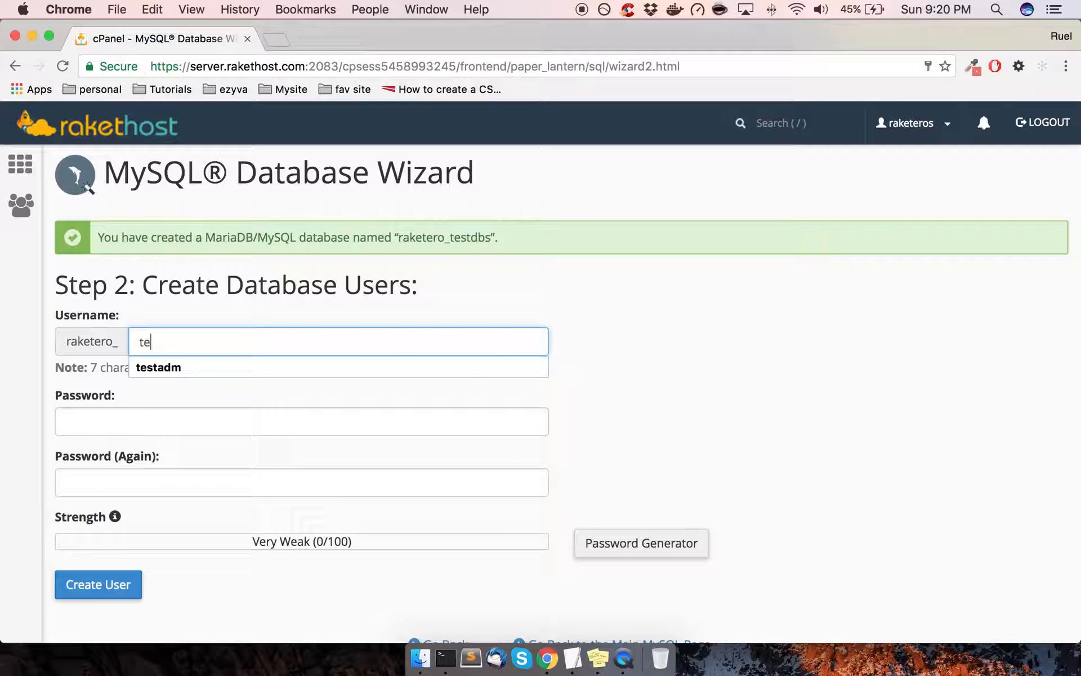
{"action": "type", "text": "stadn"}
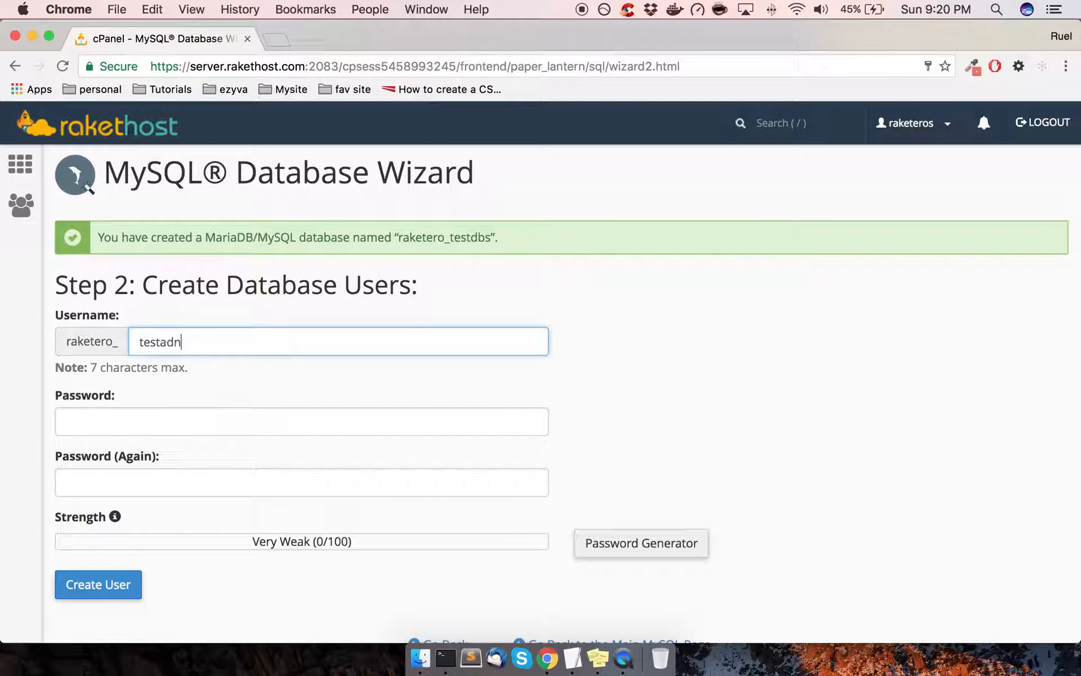
{"action": "key", "text": "BackSpace"}
{"action": "type", "text": "m"}
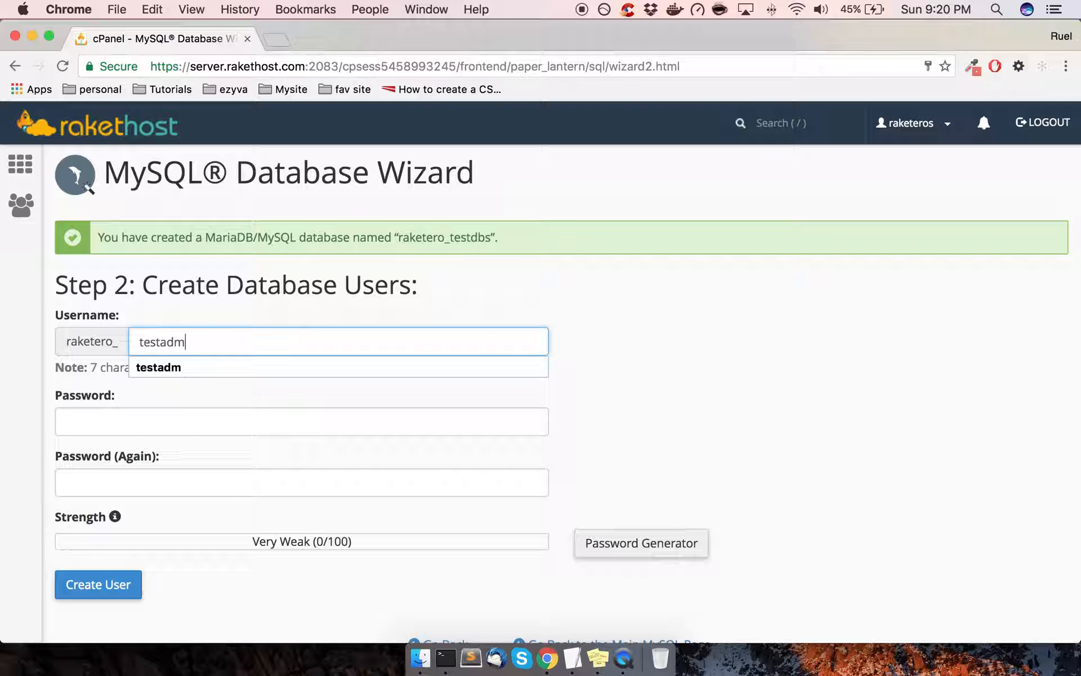
{"action": "key", "text": "BackSpace"}
{"action": "key", "text": "BackSpace"}
{"action": "key", "text": "BackSpace"}
{"action": "key", "text": "BackSpace"}
{"action": "key", "text": "BackSpace"}
{"action": "key", "text": "BackSpace"}
{"action": "type", "text": "testdb"}
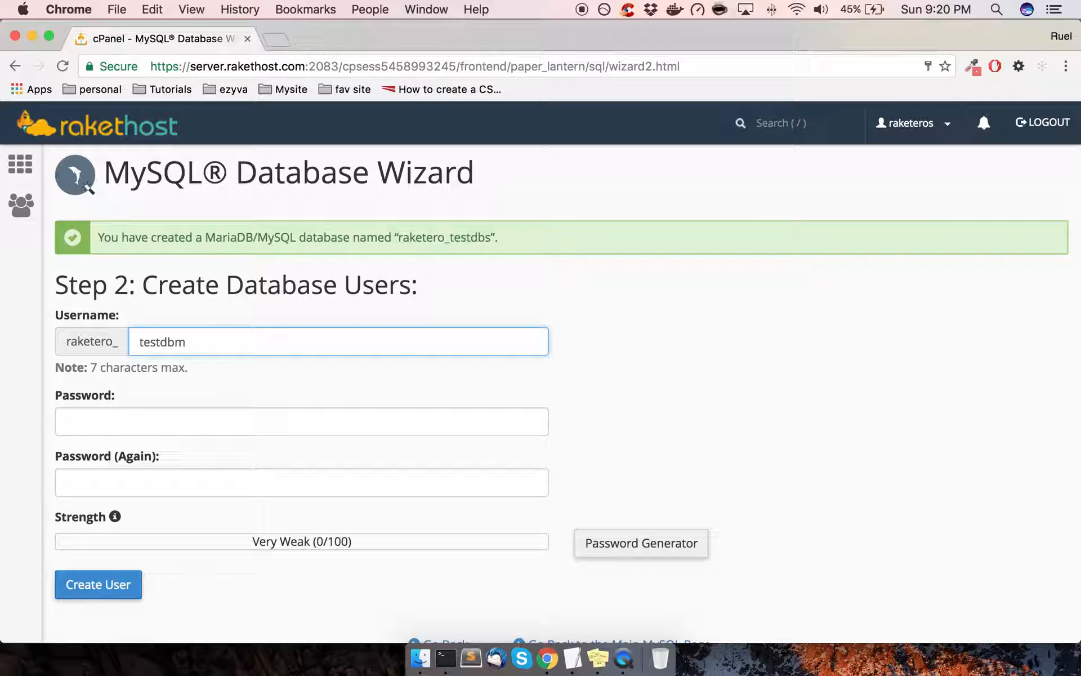
{"action": "left_click", "coordinate": [400, 387]}
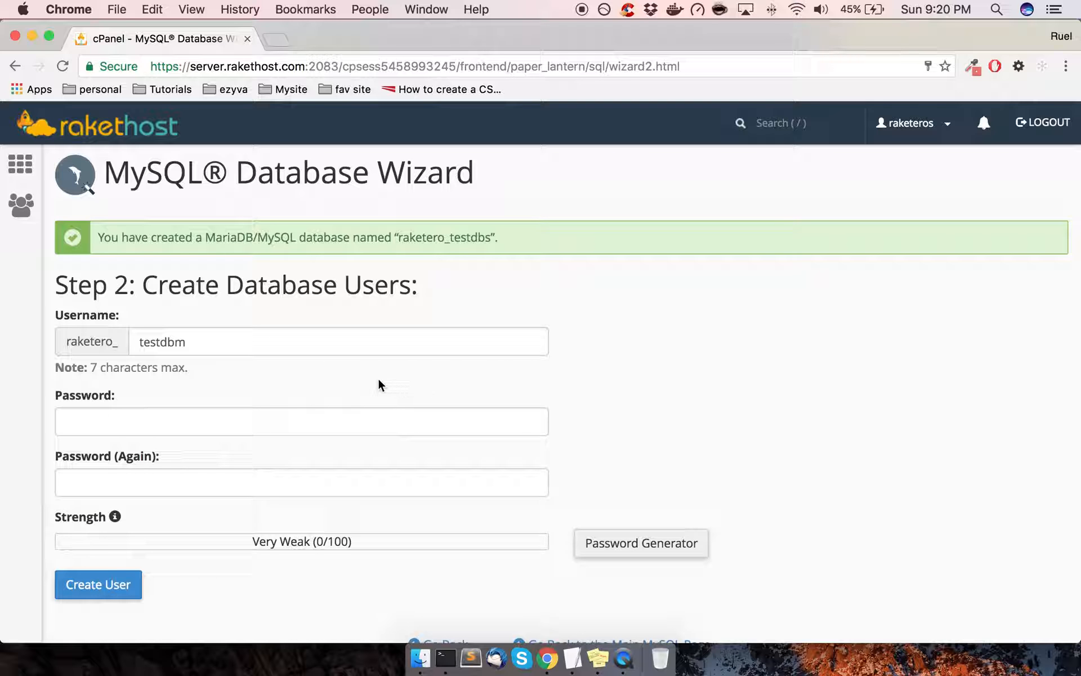
{"action": "left_click", "coordinate": [210, 331]}
{"action": "key", "text": "BackSpace"}
{"action": "type", "text": "u"}
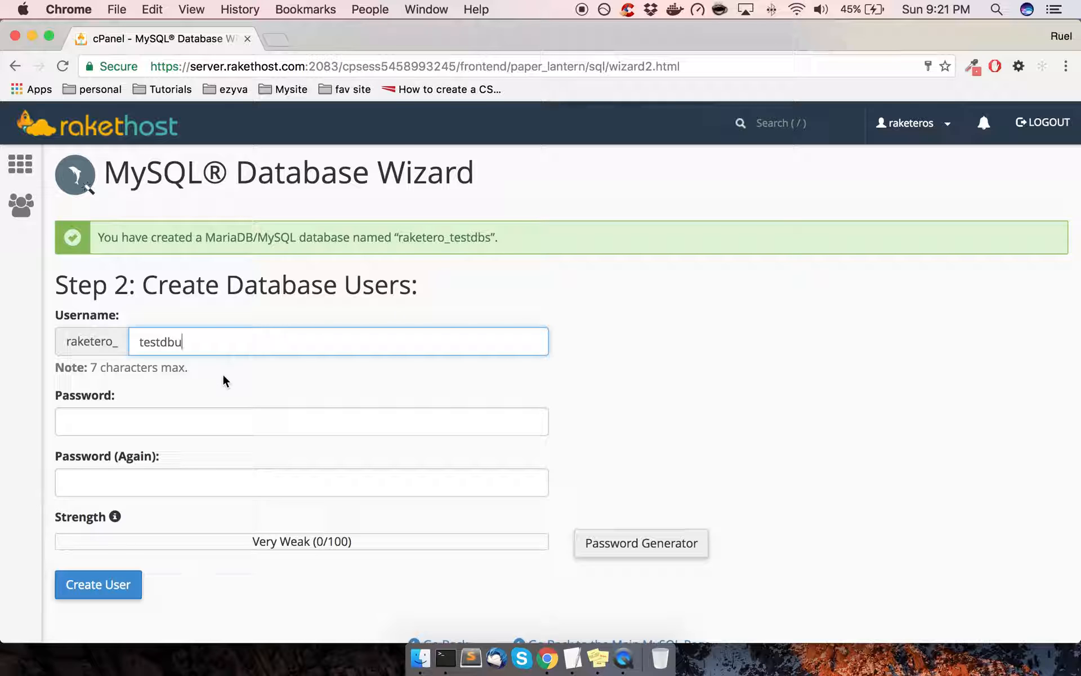
{"action": "left_click", "coordinate": [694, 391]}
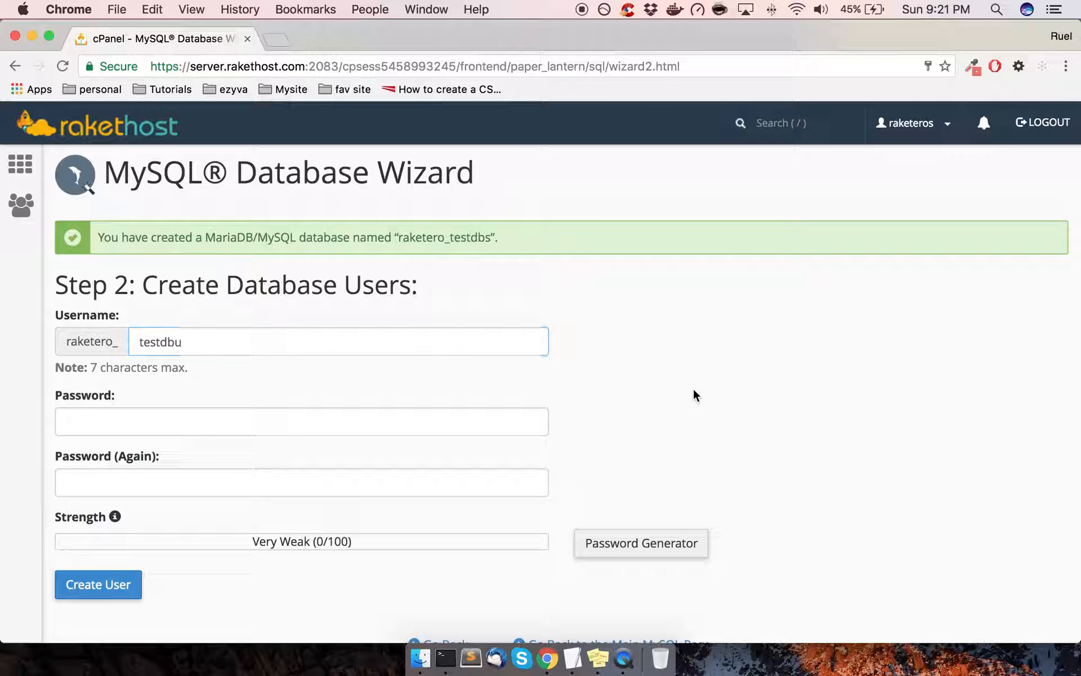
Generate a Very Strong (100/100) password, save a copy in Stickies, and apply it to both fields
{"action": "left_click", "coordinate": [656, 546]}
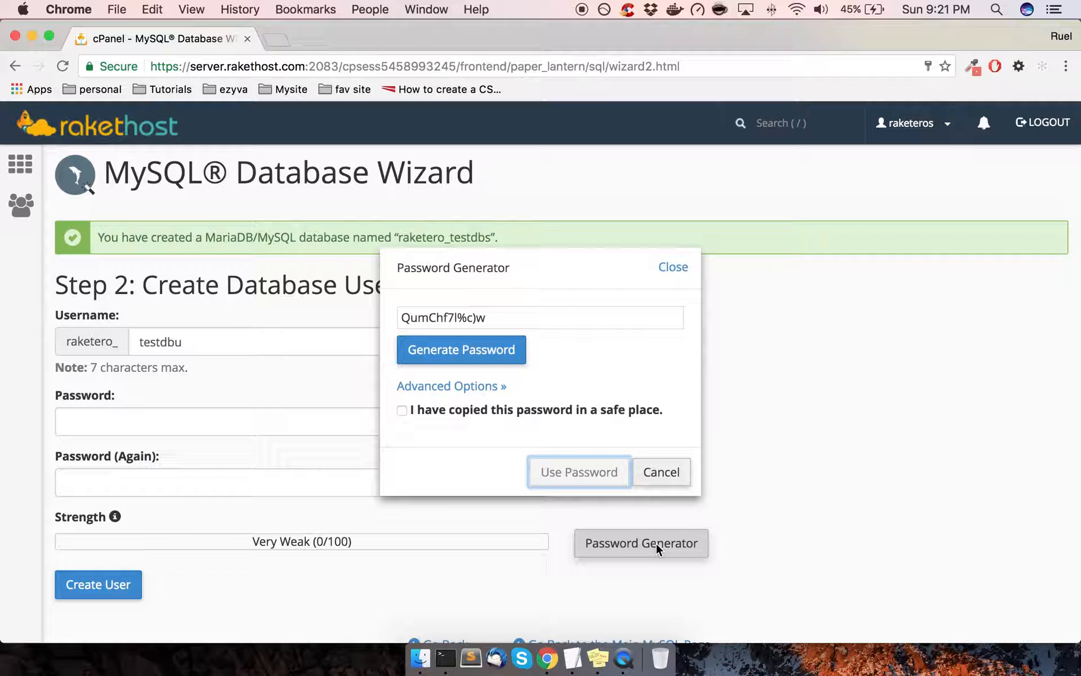
{"action": "left_click_drag", "start_coordinate": [499, 315], "coordinate": [389, 310]}
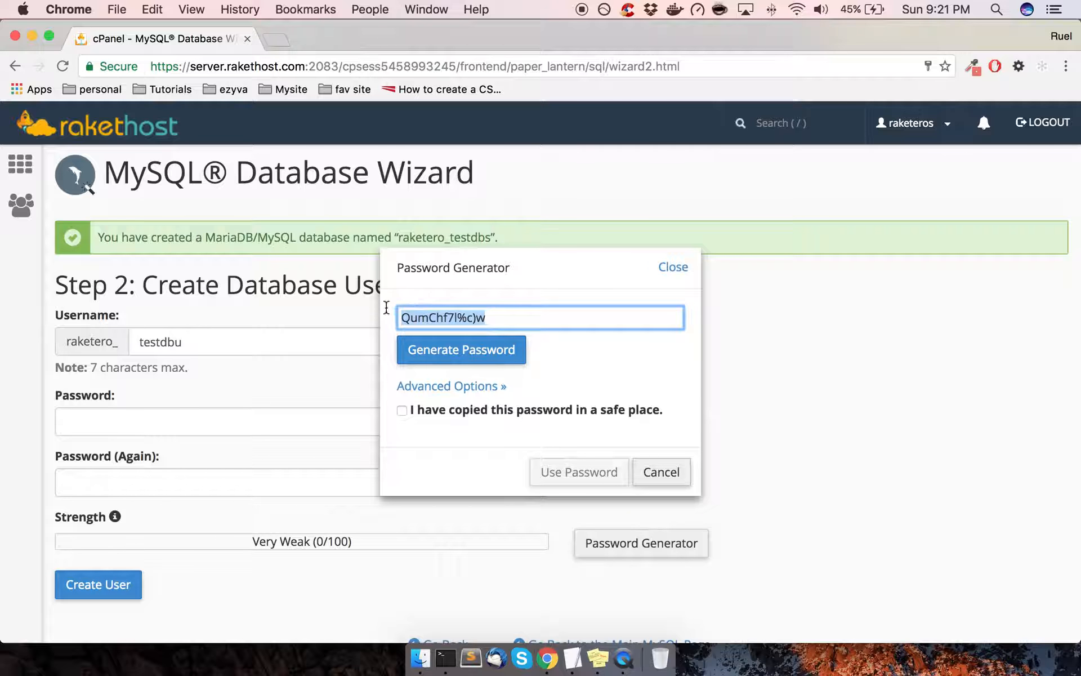
{"action": "key", "text": "super+c"}
{"action": "left_click", "coordinate": [597, 657]}
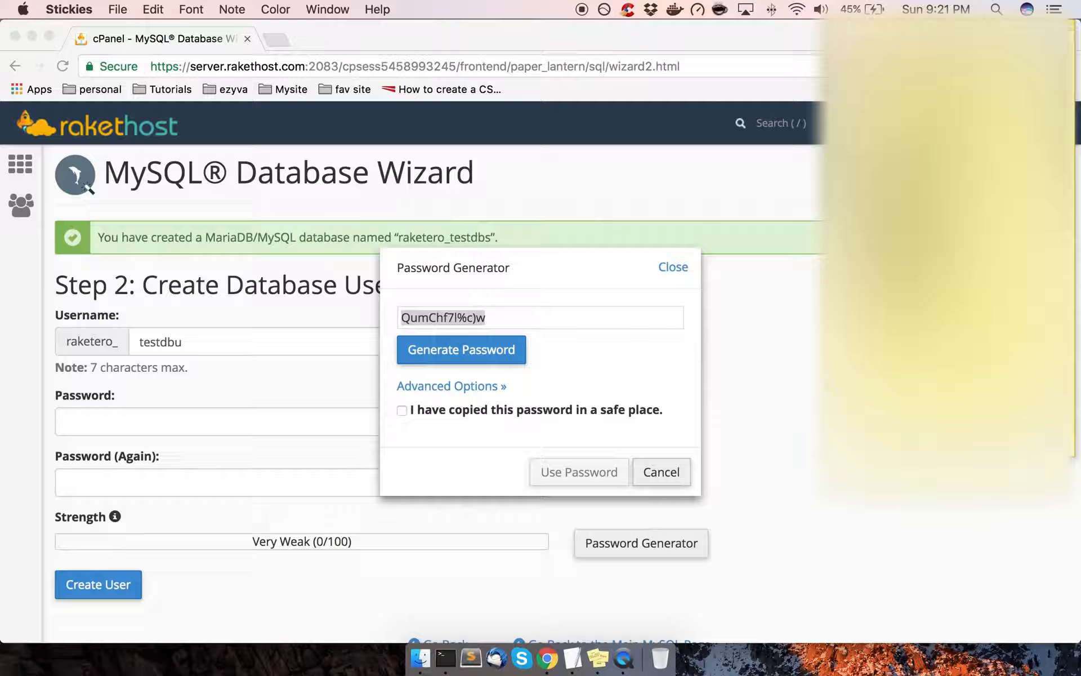
{"action": "key", "text": "super+c"}
{"action": "left_click", "coordinate": [400, 408]}
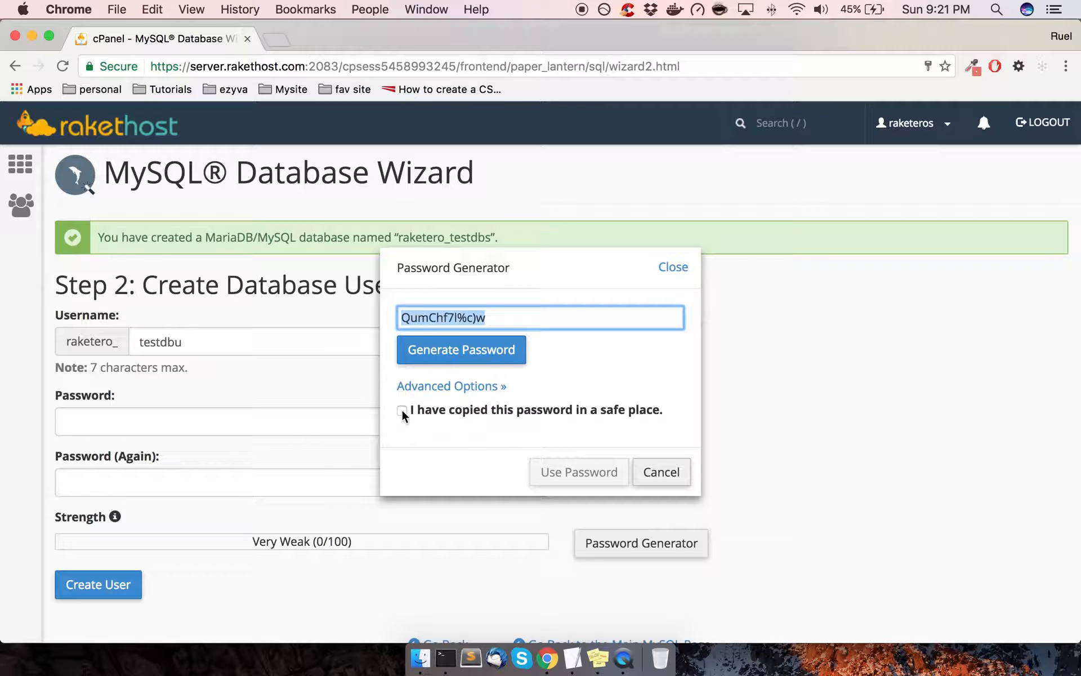
{"action": "left_click", "coordinate": [402, 410]}
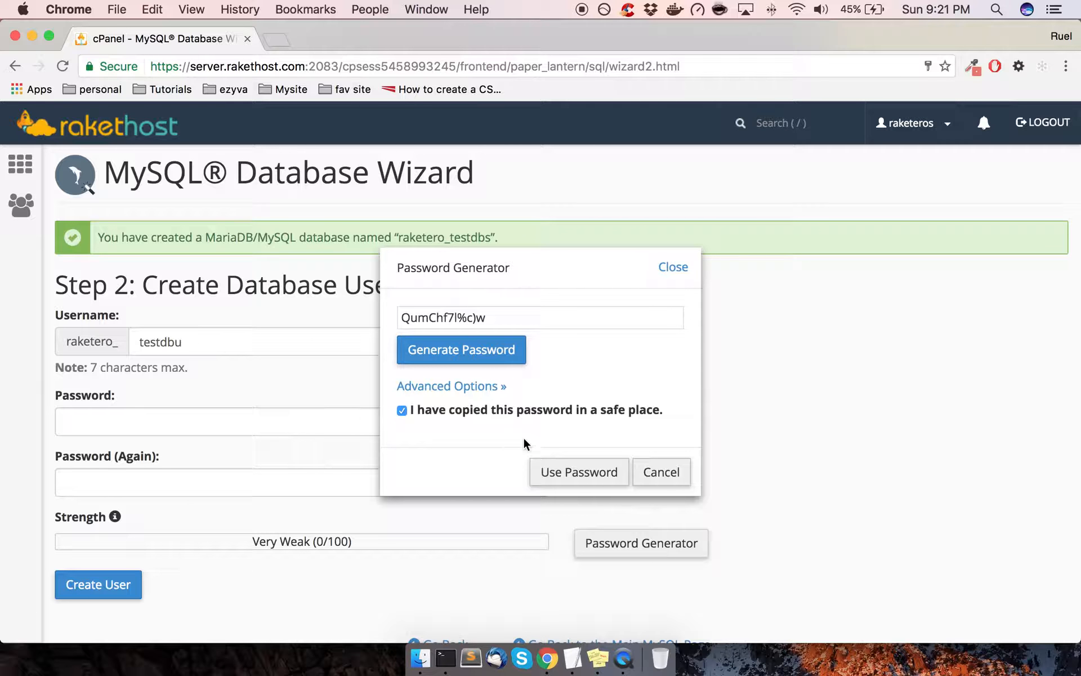
{"action": "left_click", "coordinate": [580, 473]}
{"action": "scroll", "coordinate": [257, 521], "scroll_direction": "down", "scroll_amount": 2}
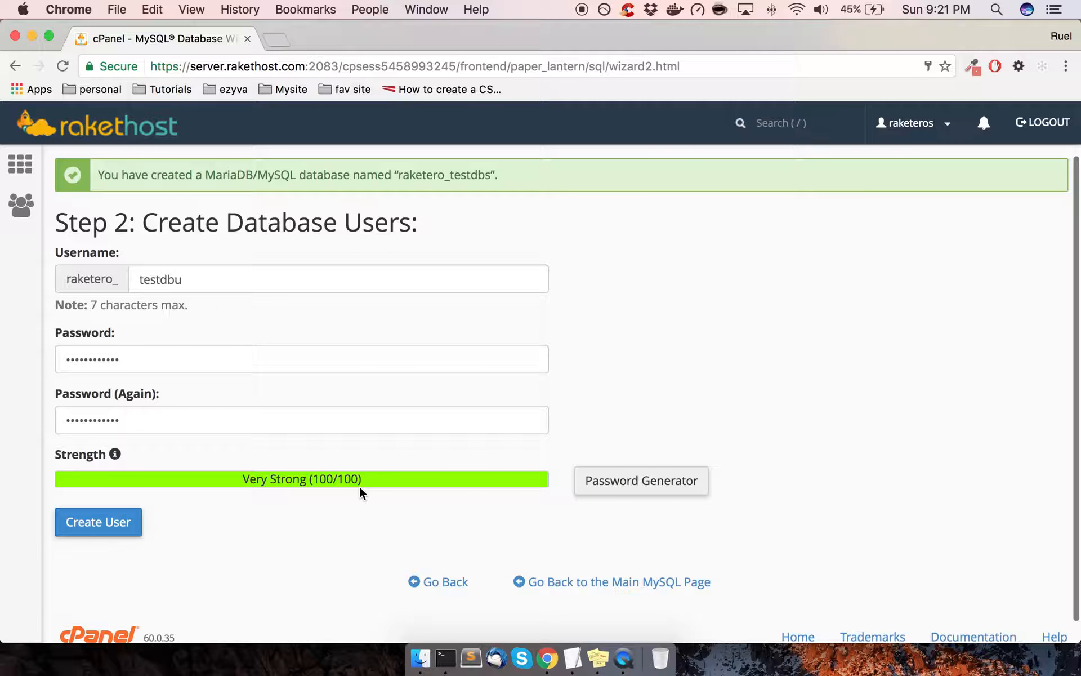
Create user raketero_testdbu and decline Chrome's offer to save the password
{"action": "left_click", "coordinate": [125, 530]}
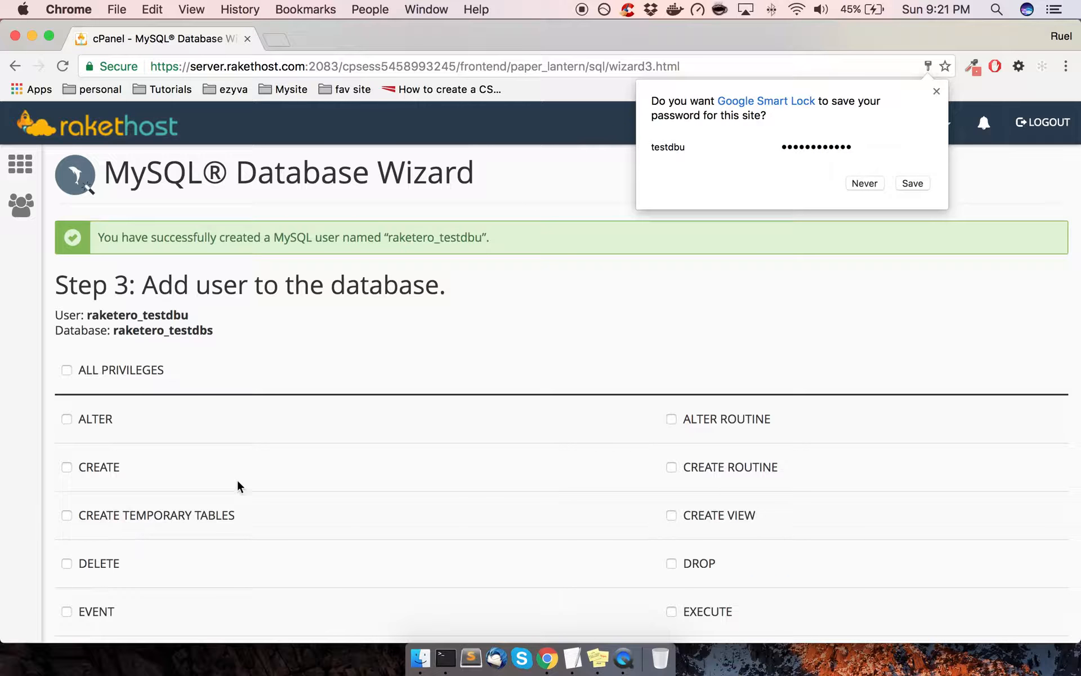
{"action": "left_click", "coordinate": [864, 183]}
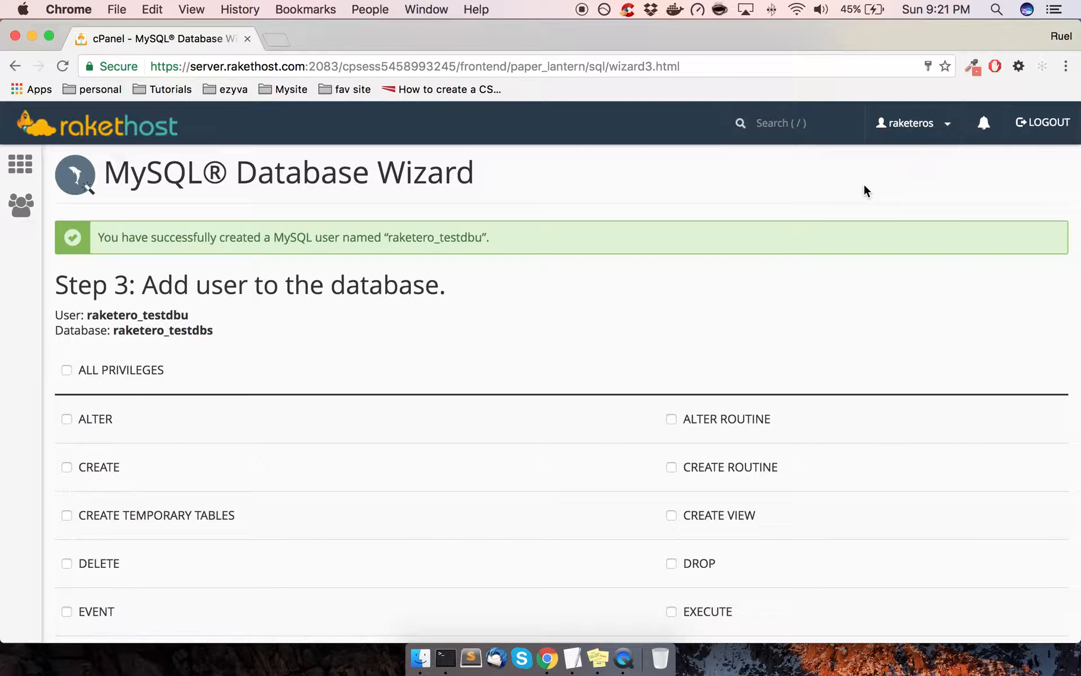
{"action": "scroll", "coordinate": [560, 362], "scroll_direction": "down", "scroll_amount": 7}
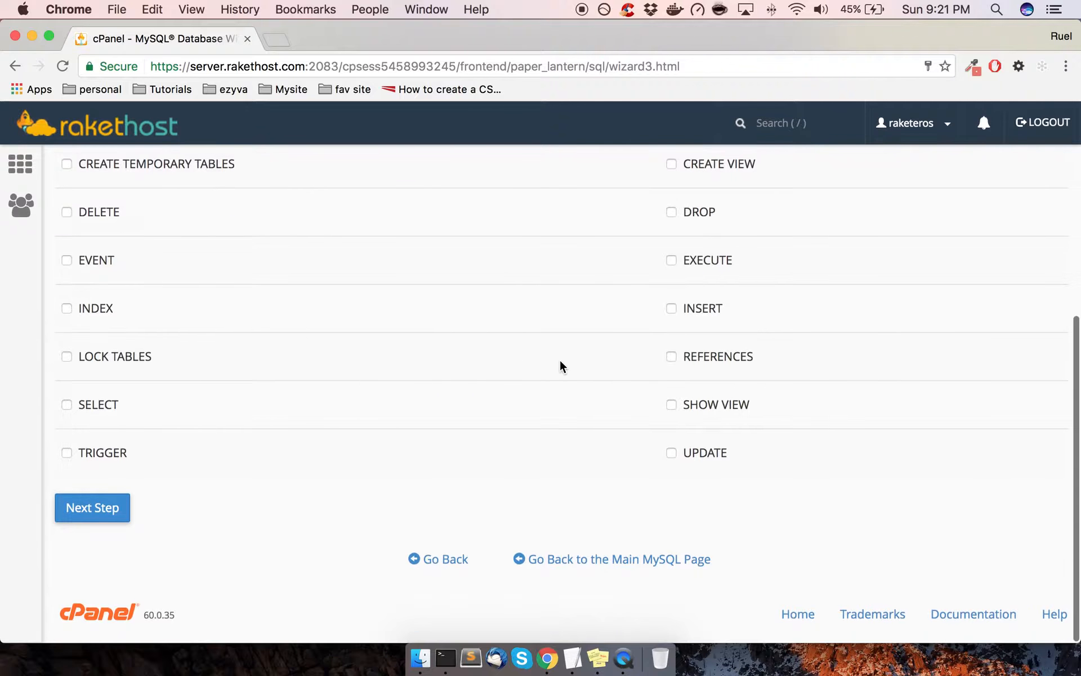
{"action": "scroll", "coordinate": [560, 363], "scroll_direction": "up", "scroll_amount": 7}
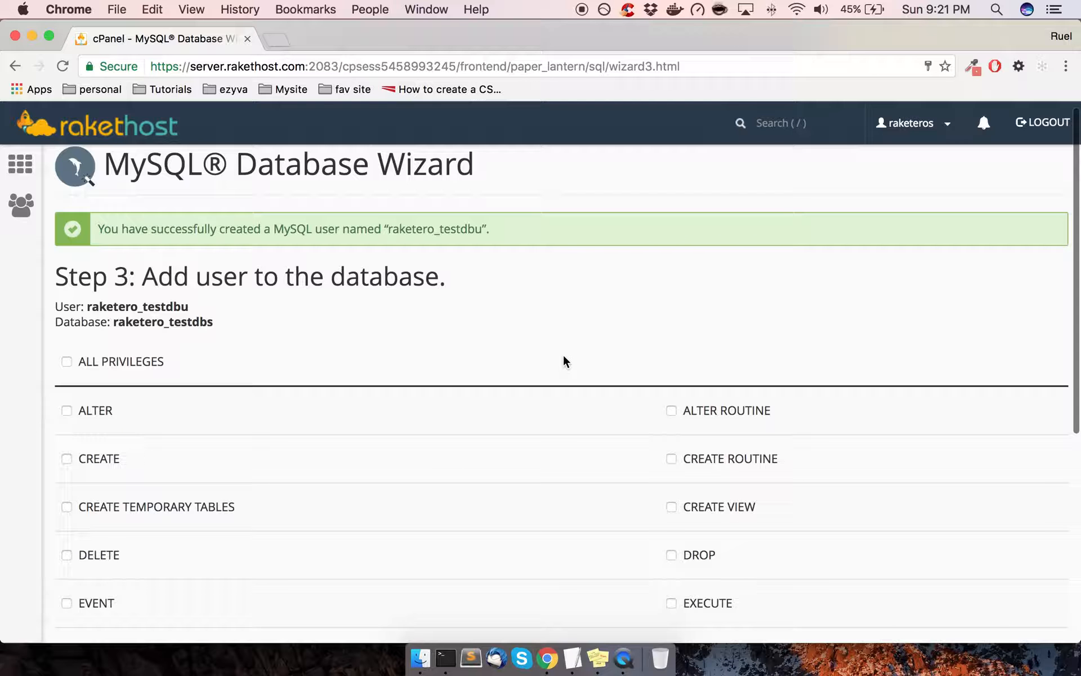
{"action": "scroll", "coordinate": [419, 311], "scroll_direction": "down", "scroll_amount": 1}
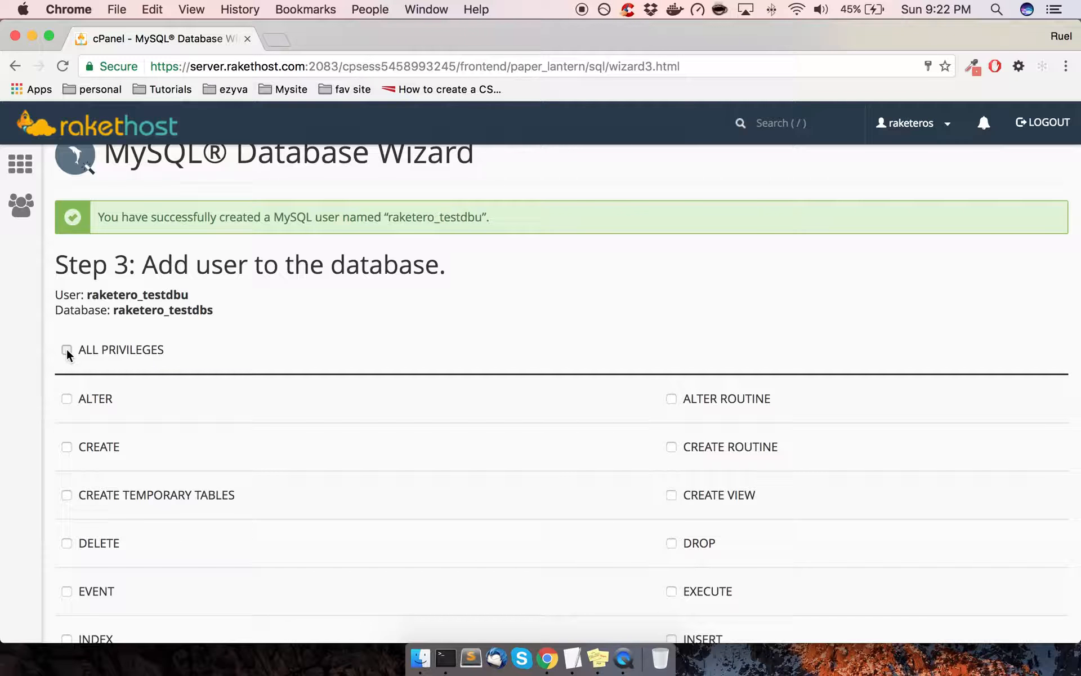
Check ALL PRIVILEGES for raketero_testdbu on raketero_testdbs
{"action": "left_click", "coordinate": [66, 349]}
{"action": "scroll", "coordinate": [339, 349], "scroll_direction": "down", "scroll_amount": 10}
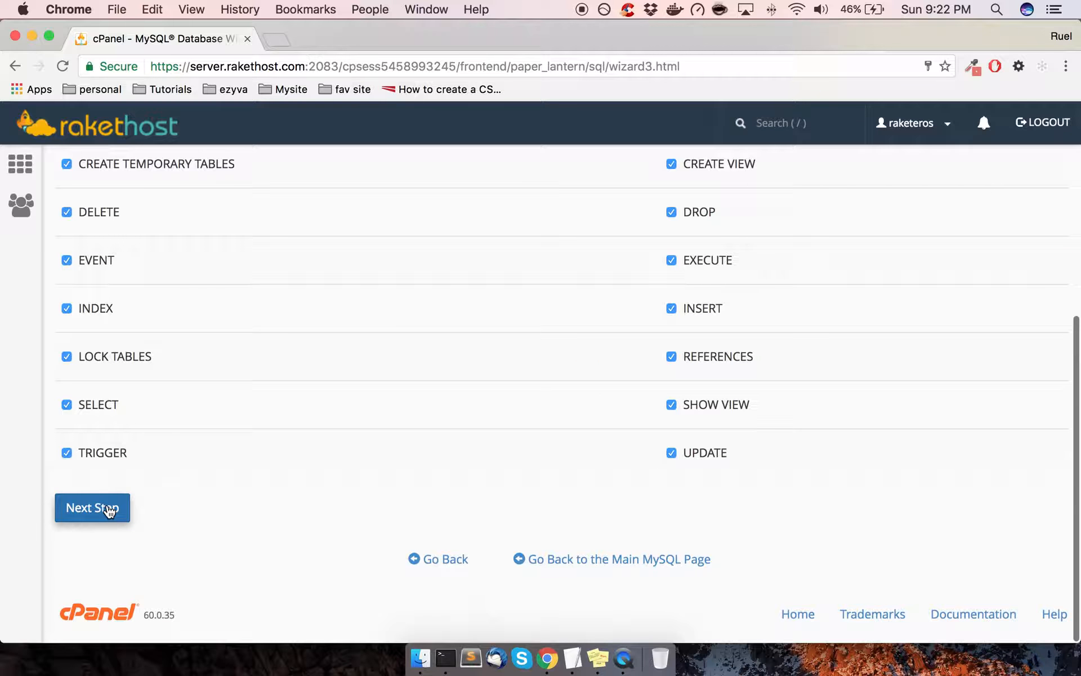
{"action": "scroll", "coordinate": [555, 510], "scroll_direction": "up", "scroll_amount": 5}
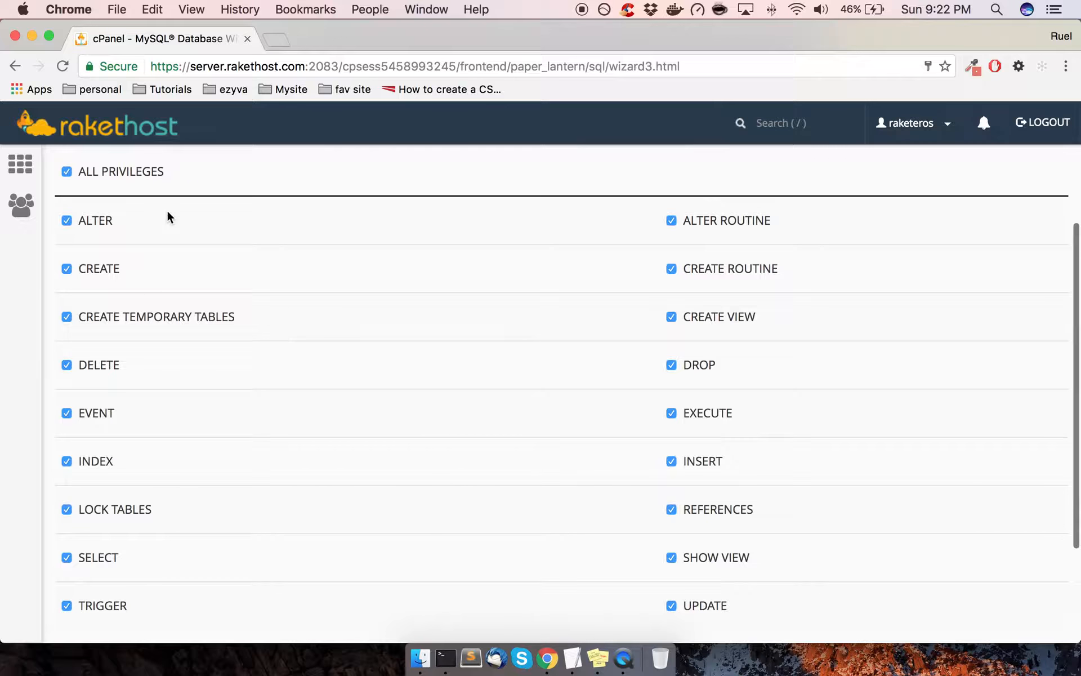
{"action": "scroll", "coordinate": [465, 410], "scroll_direction": "down", "scroll_amount": 5}
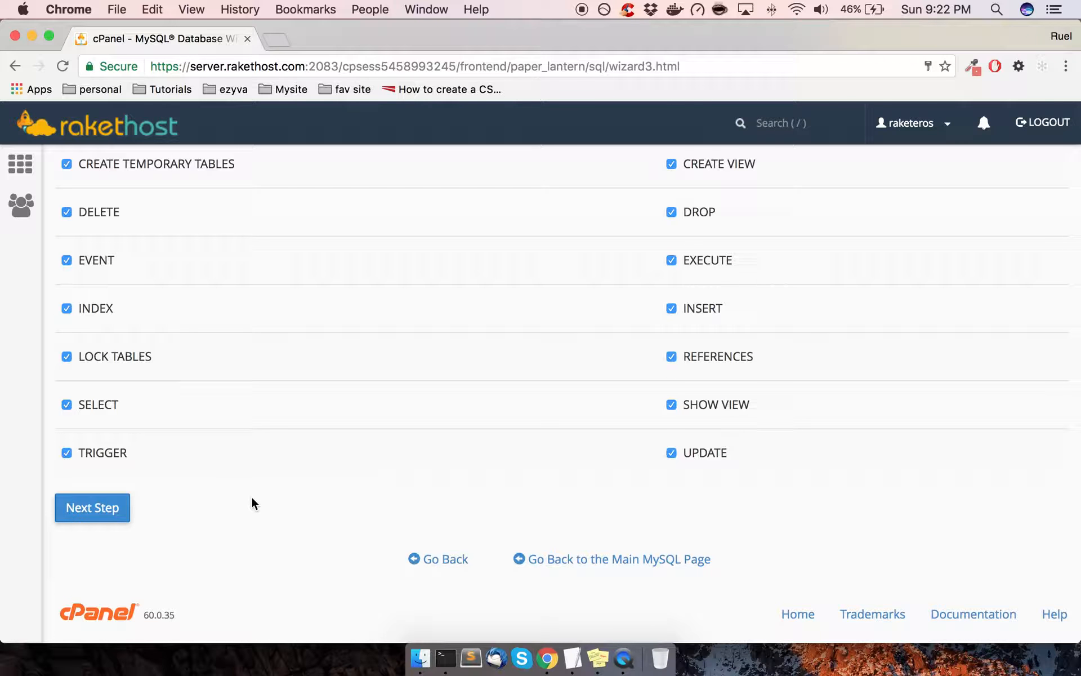
Finish the wizard and paste the username raketero_testdbu into a Stickies note
{"action": "left_click", "coordinate": [117, 515]}
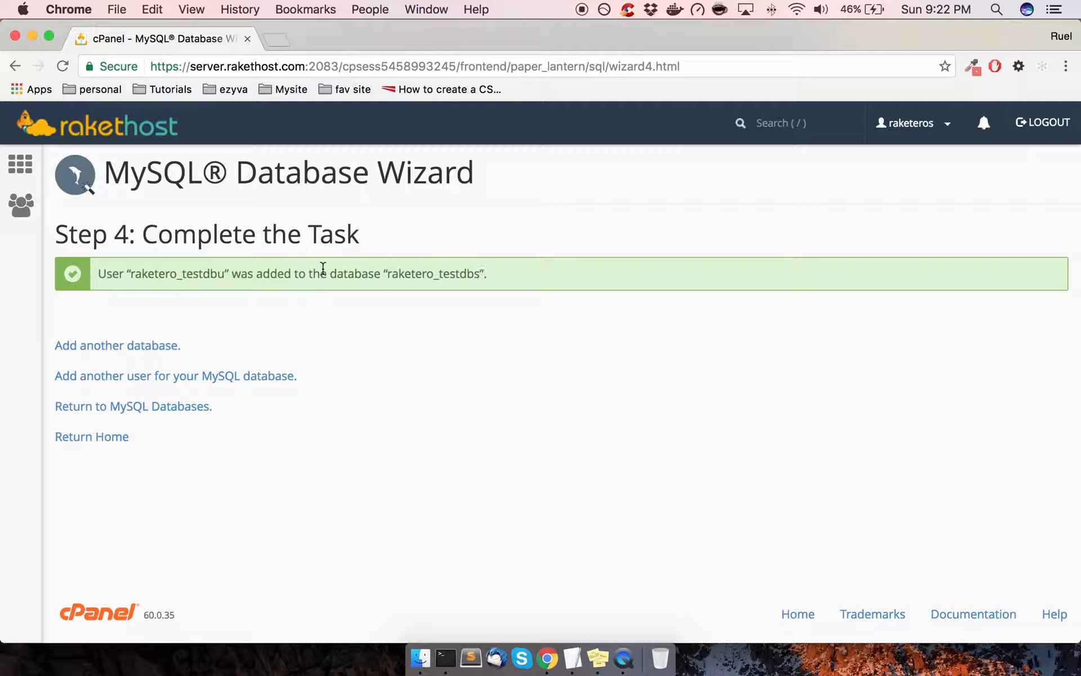
{"action": "left_click_drag", "start_coordinate": [225, 274], "coordinate": [130, 274]}
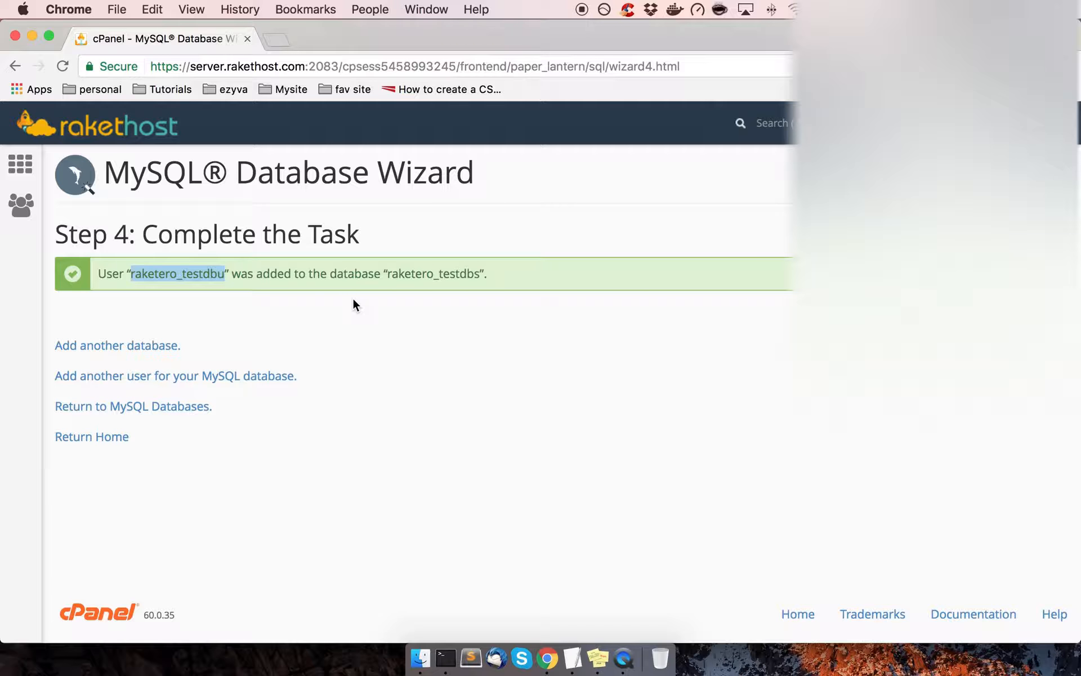
{"action": "left_click", "coordinate": [599, 657]}
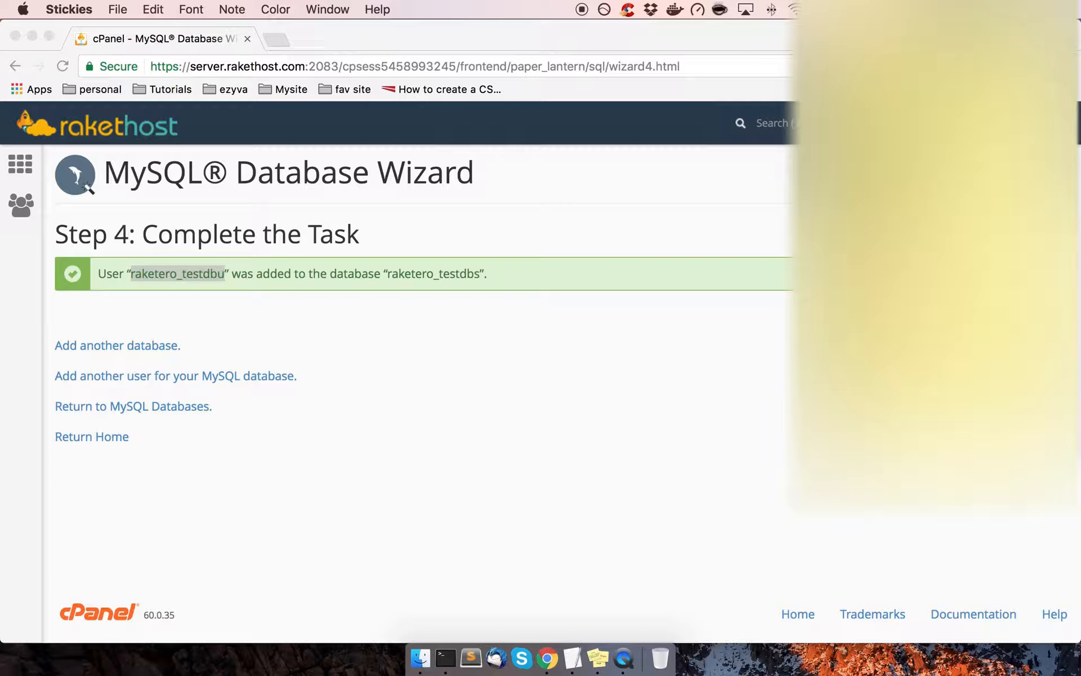
{"action": "key", "text": "super+v"}
{"action": "key", "text": "super+Tab"}
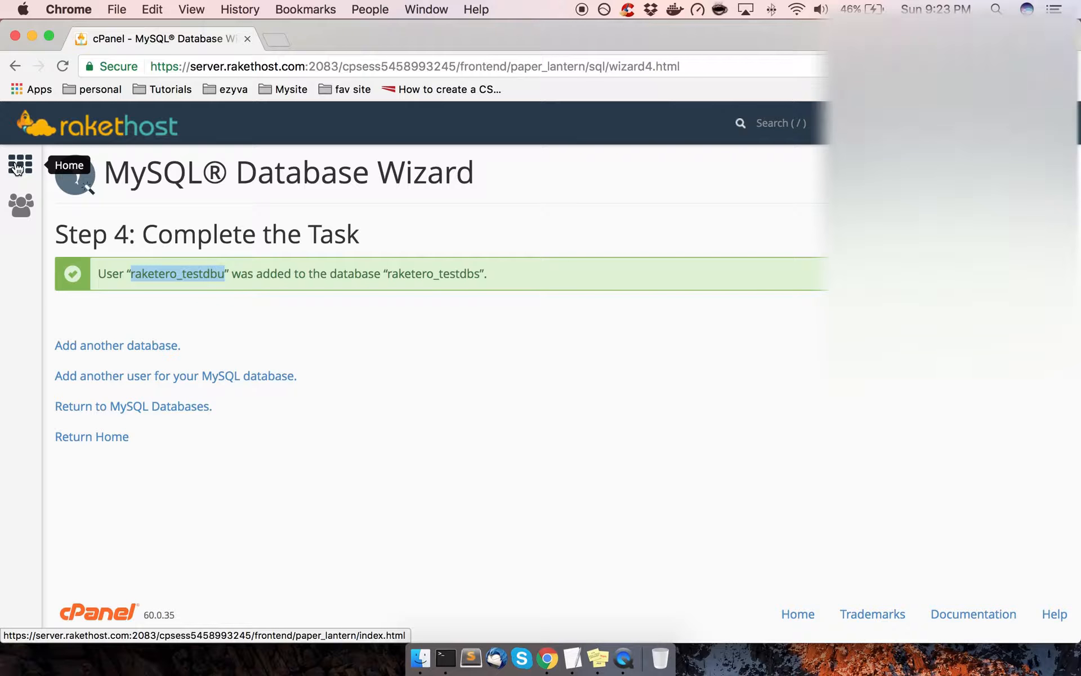
Return to cPanel Home and open phpMyAdmin from Databases in a new tab
{"action": "left_click", "coordinate": [17, 168]}
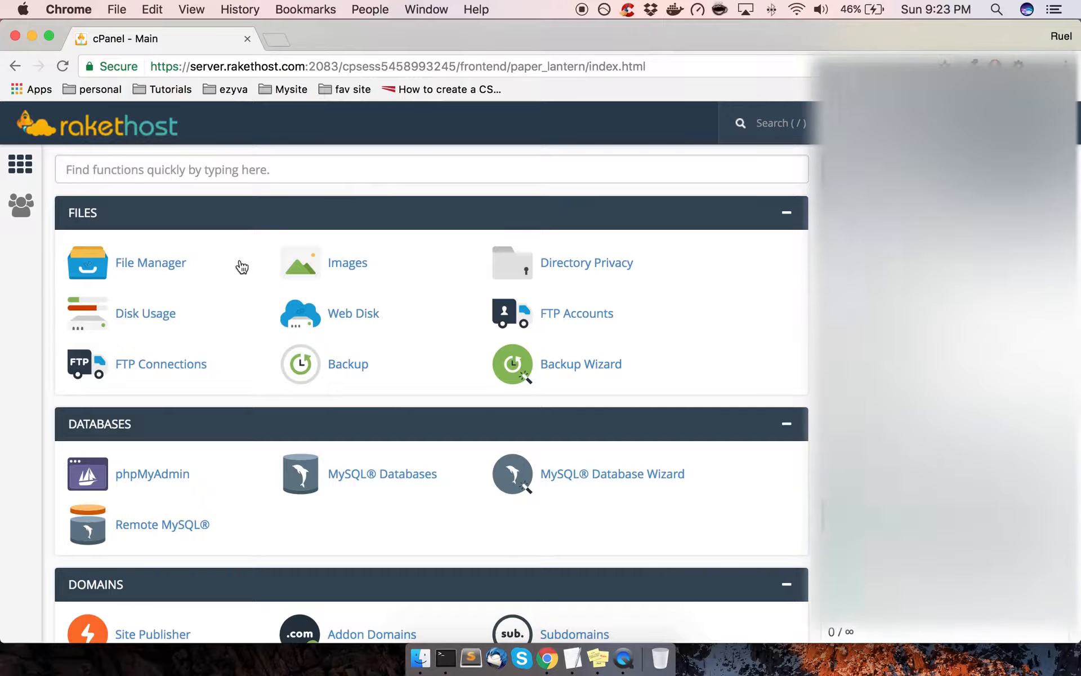
{"action": "scroll", "coordinate": [174, 478], "scroll_direction": "down", "scroll_amount": 3}
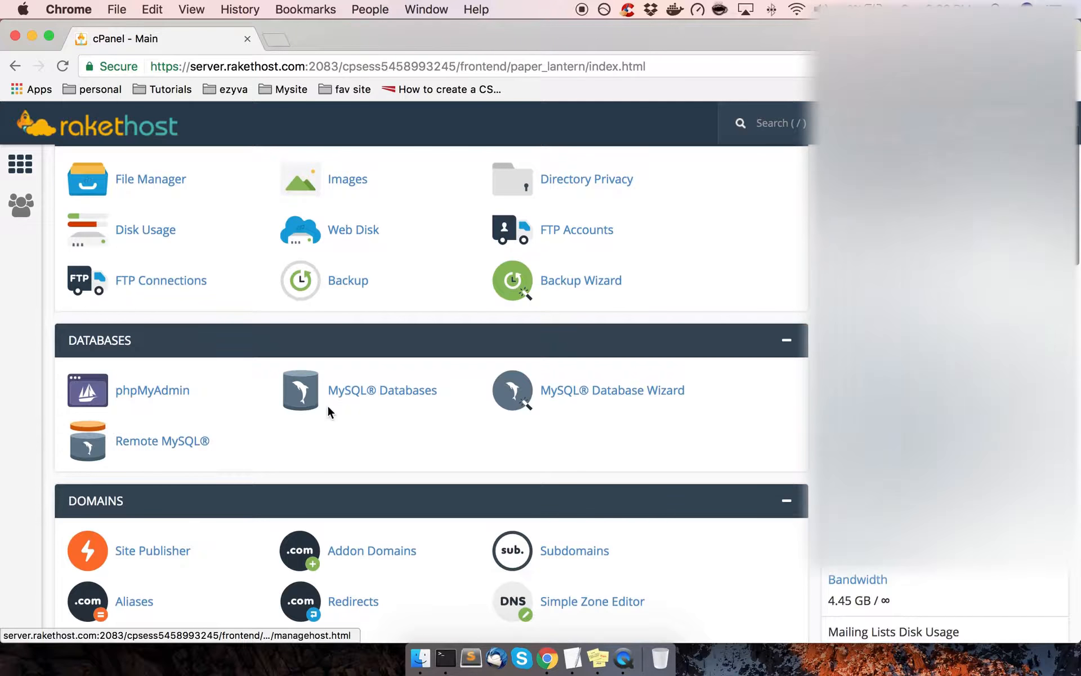
{"action": "right_click", "coordinate": [176, 391]}
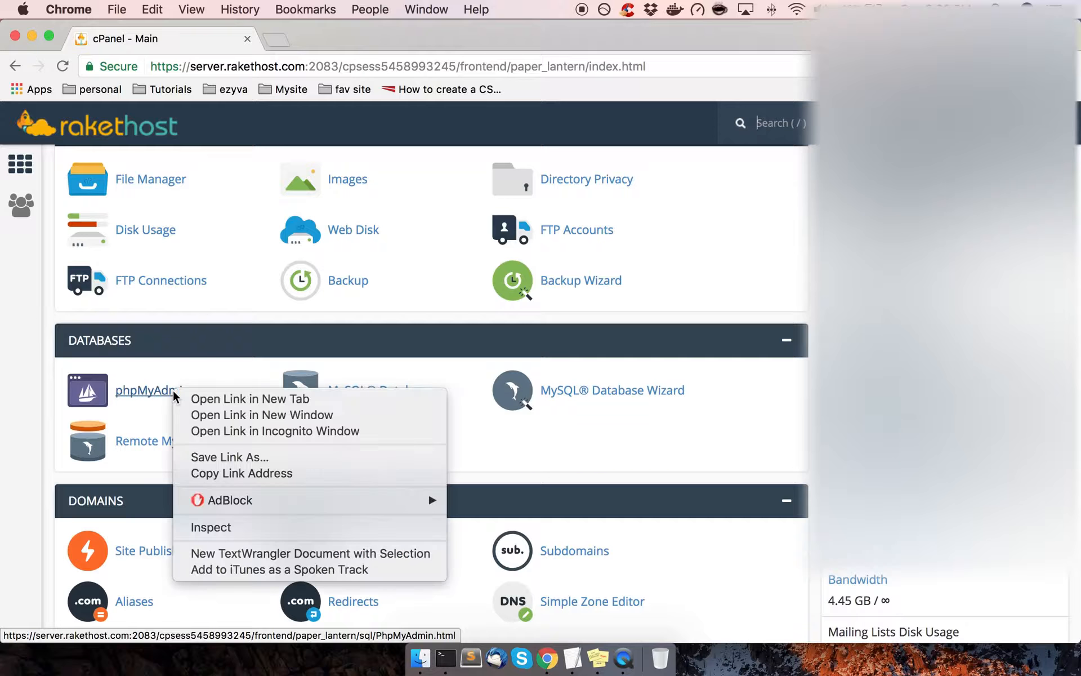
{"action": "left_click", "coordinate": [243, 367]}
{"action": "right_click", "coordinate": [171, 399]}
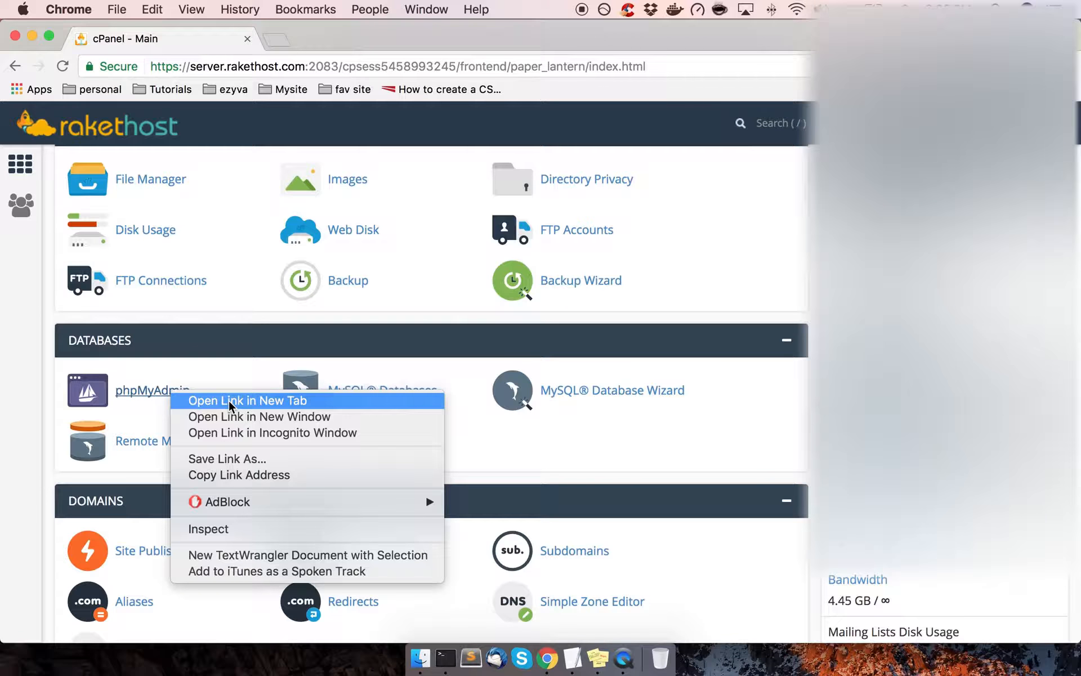
{"action": "left_click", "coordinate": [228, 401]}
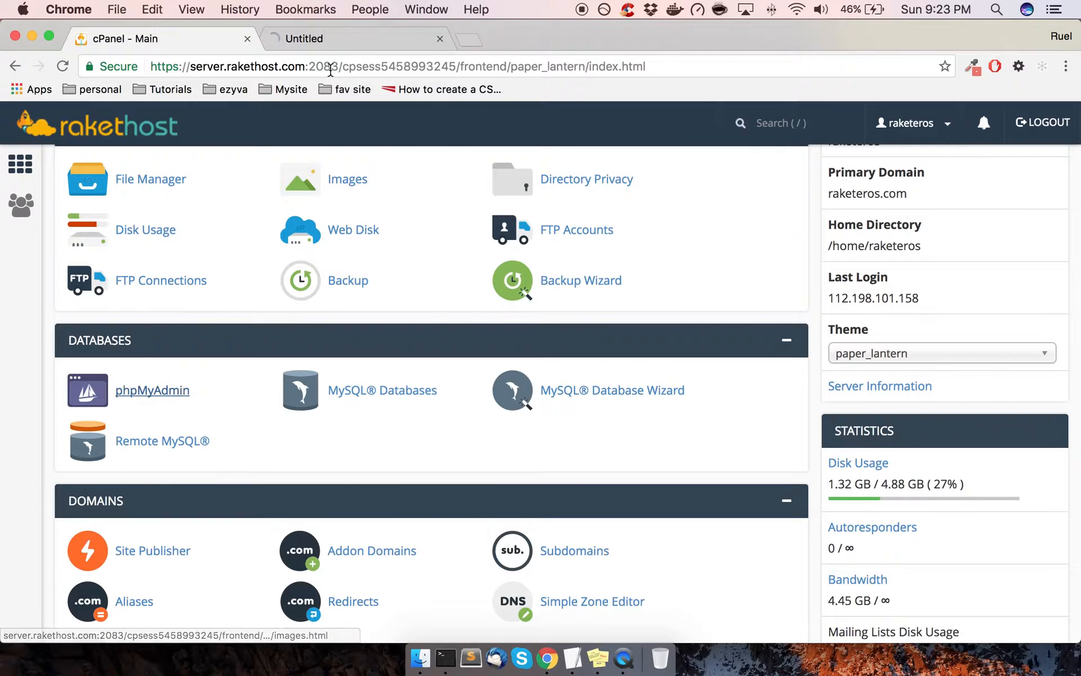
{"action": "left_click", "coordinate": [346, 43]}
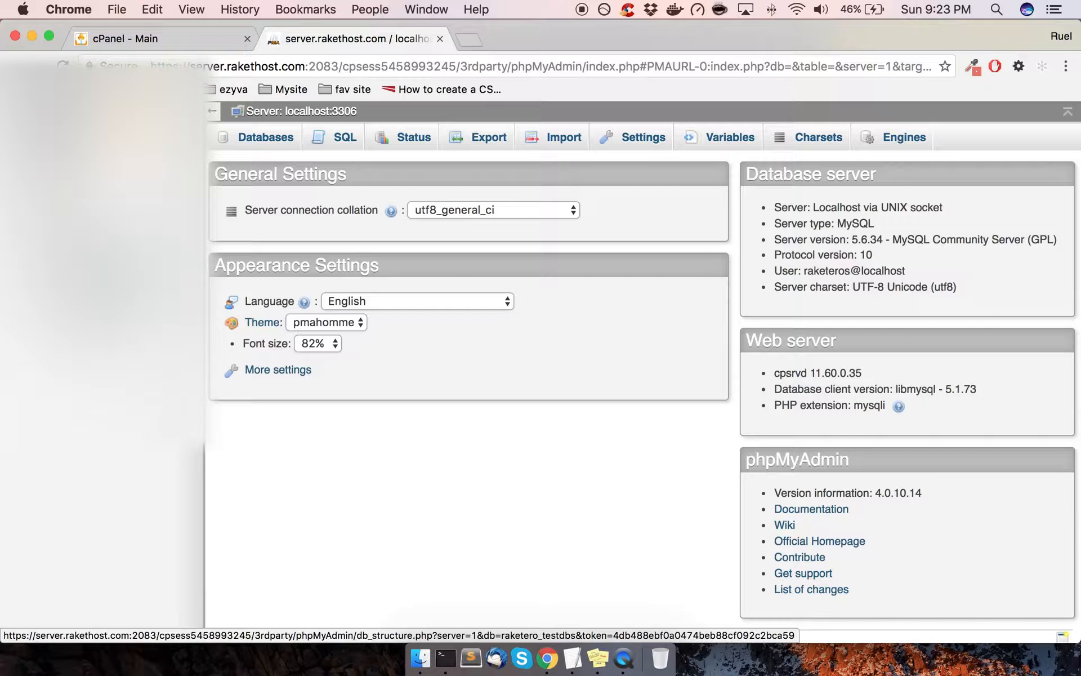
Verify raketero_testdbs has no tables in phpMyAdmin, then close that tab
{"action": "left_click", "coordinate": [90, 265]}
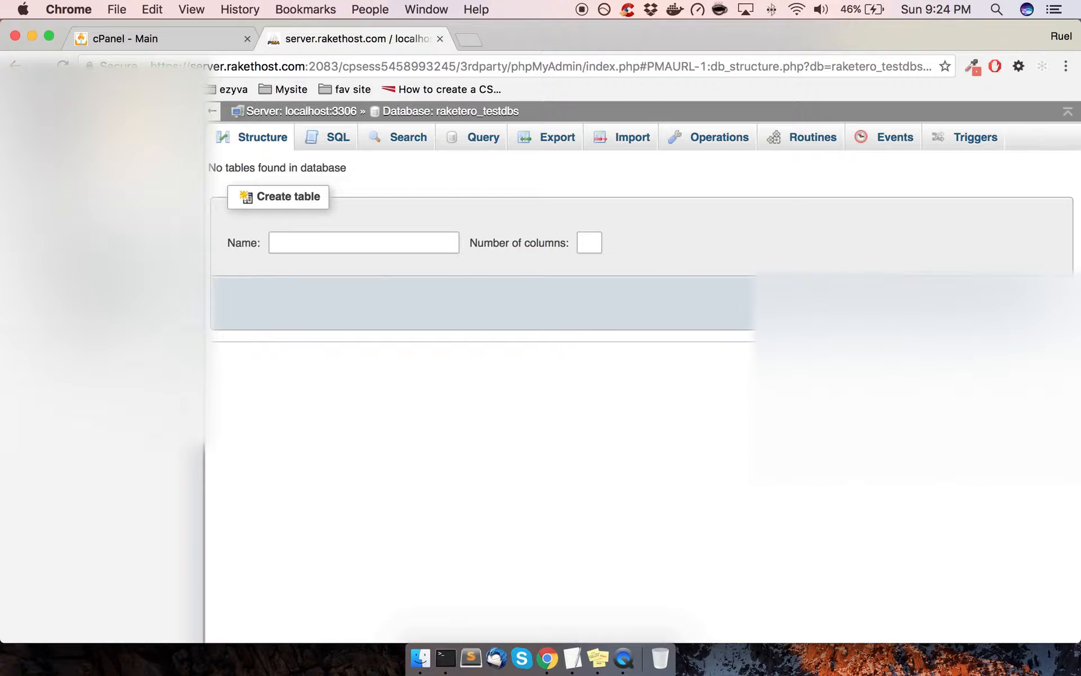
{"action": "left_click", "coordinate": [597, 657]}
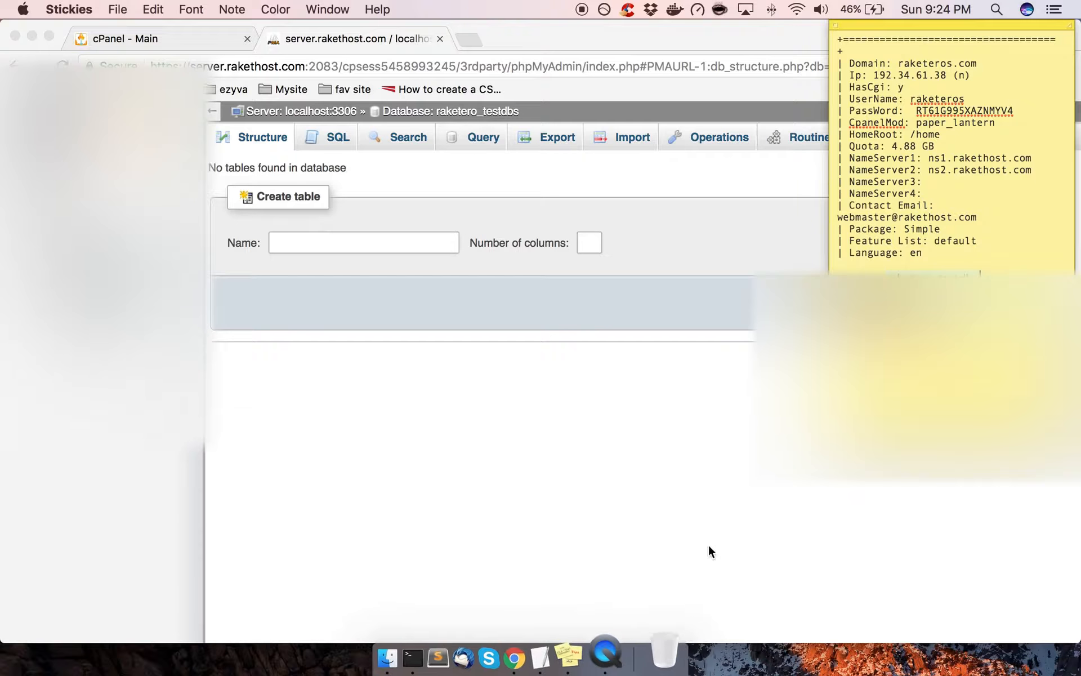
{"action": "left_click_drag", "start_coordinate": [980, 311], "coordinate": [809, 279]}
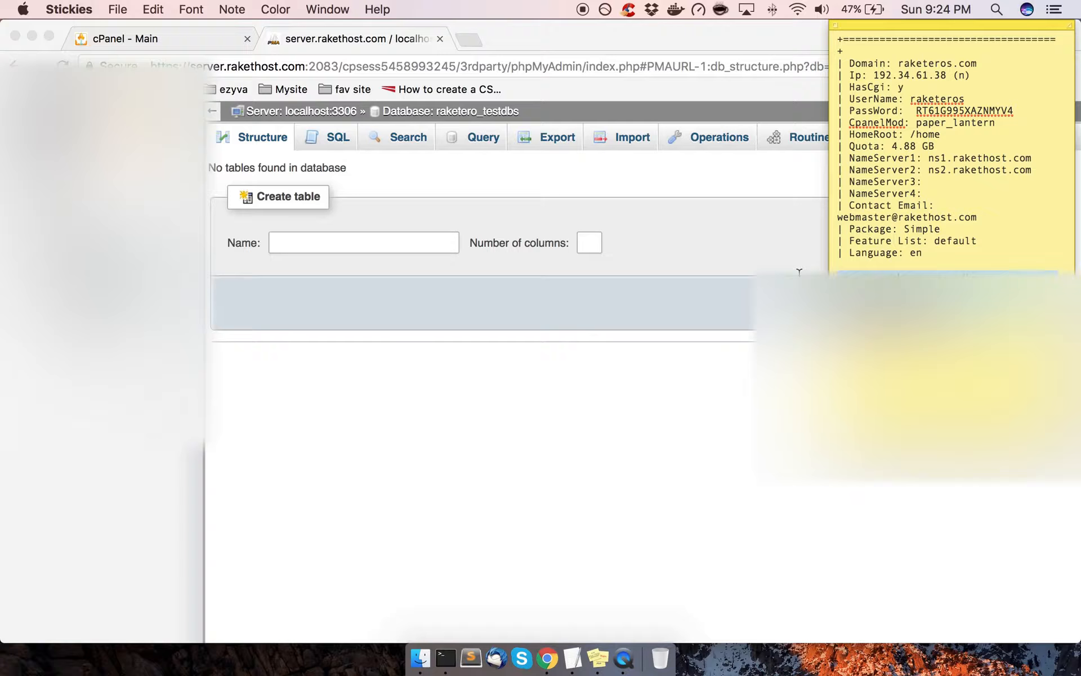
{"action": "left_click", "coordinate": [525, 462]}
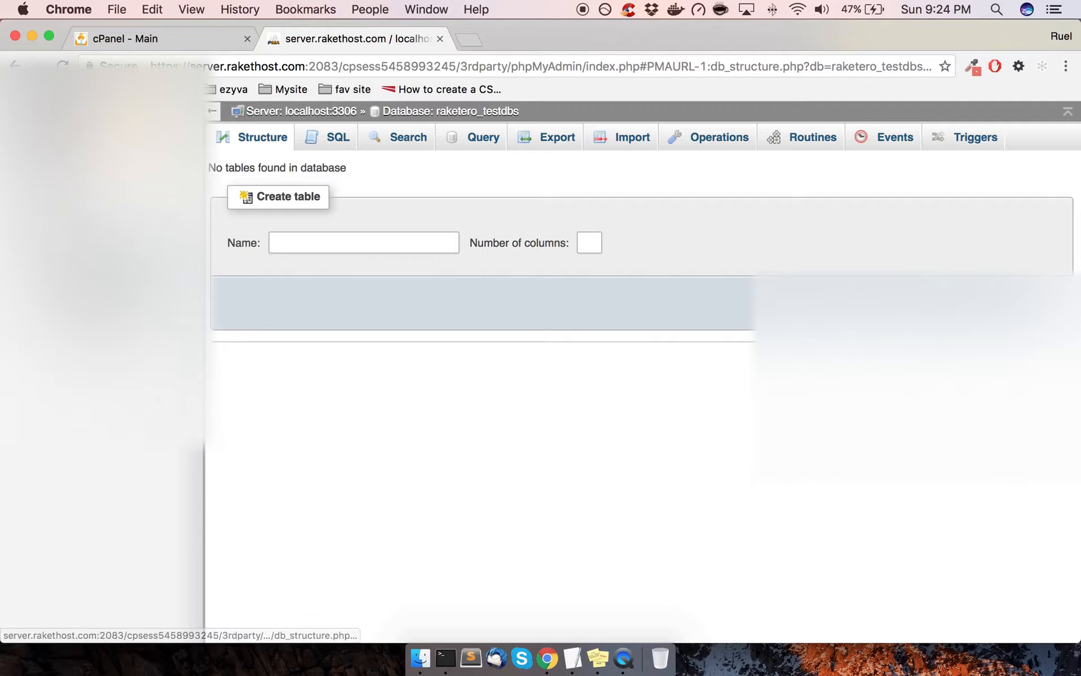
{"action": "left_click", "coordinate": [440, 38]}
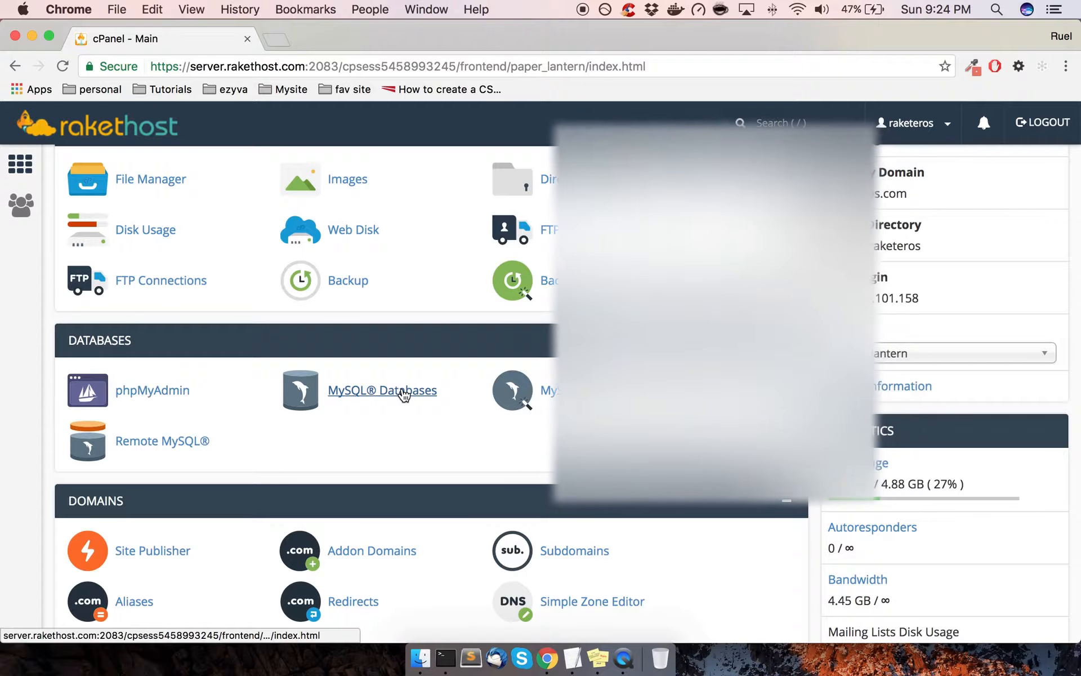
Go to MySQL Databases and bring the Current Databases table into view
{"action": "left_click", "coordinate": [403, 392]}
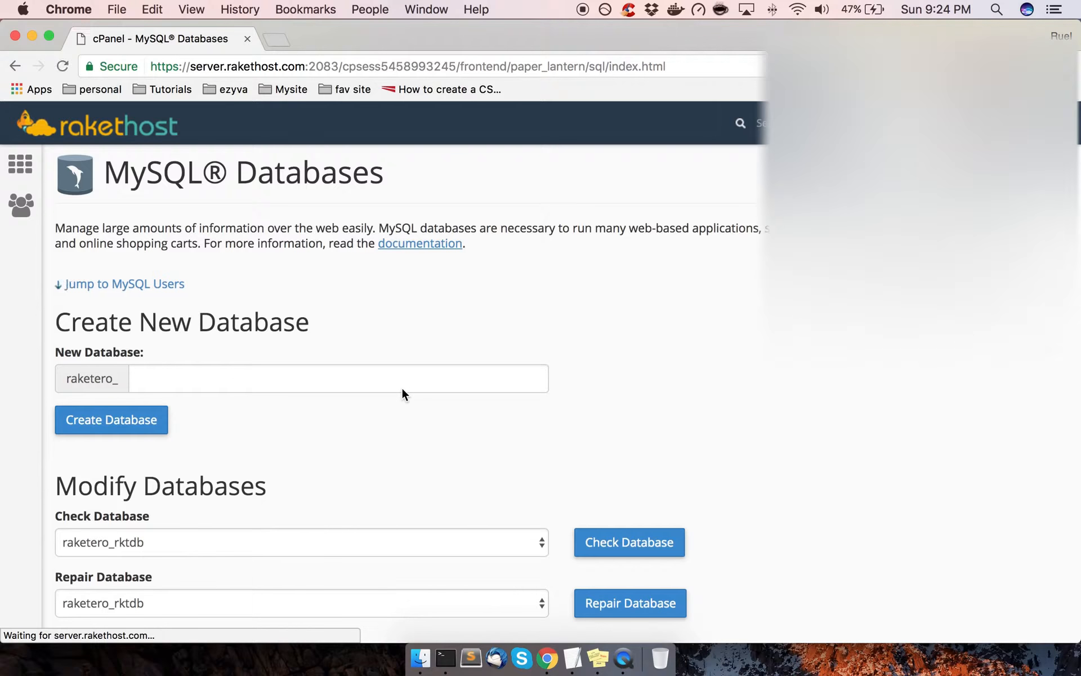
{"action": "scroll", "coordinate": [401, 393], "scroll_direction": "down", "scroll_amount": 10}
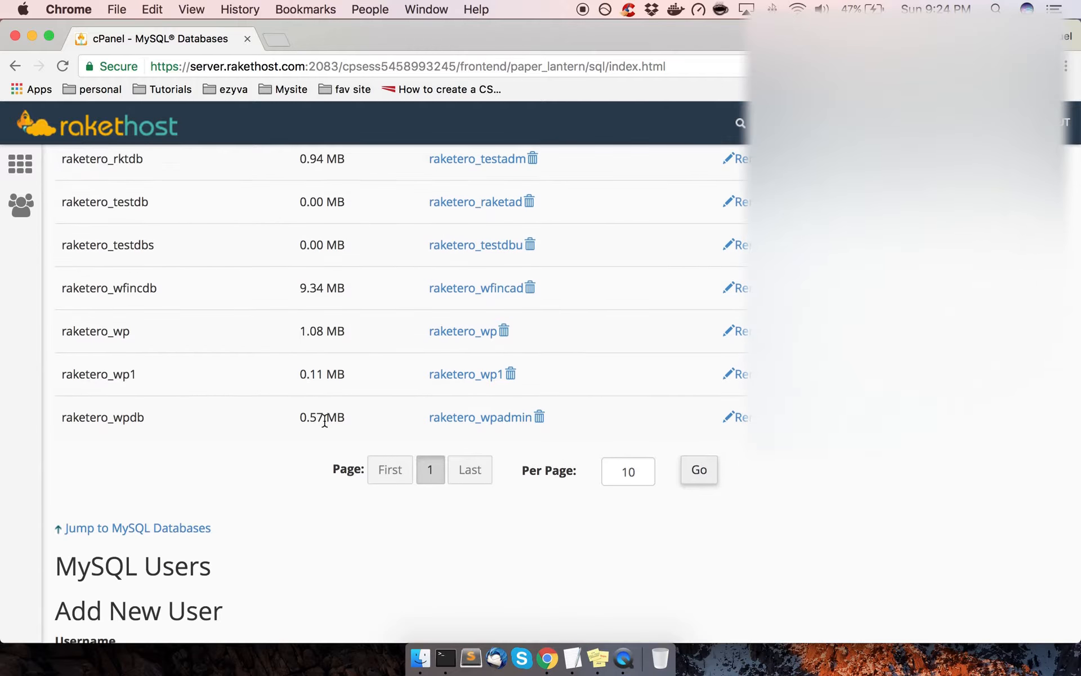
{"action": "scroll", "coordinate": [325, 421], "scroll_direction": "up", "scroll_amount": 3}
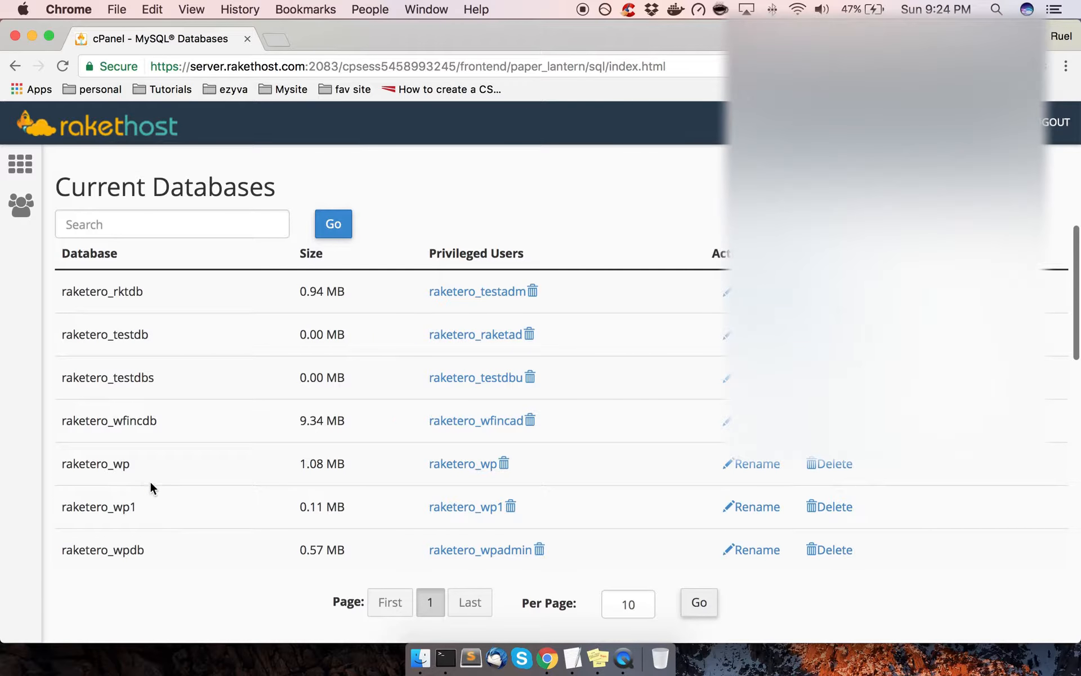
{"action": "scroll", "coordinate": [152, 335], "scroll_direction": "down", "scroll_amount": 2}
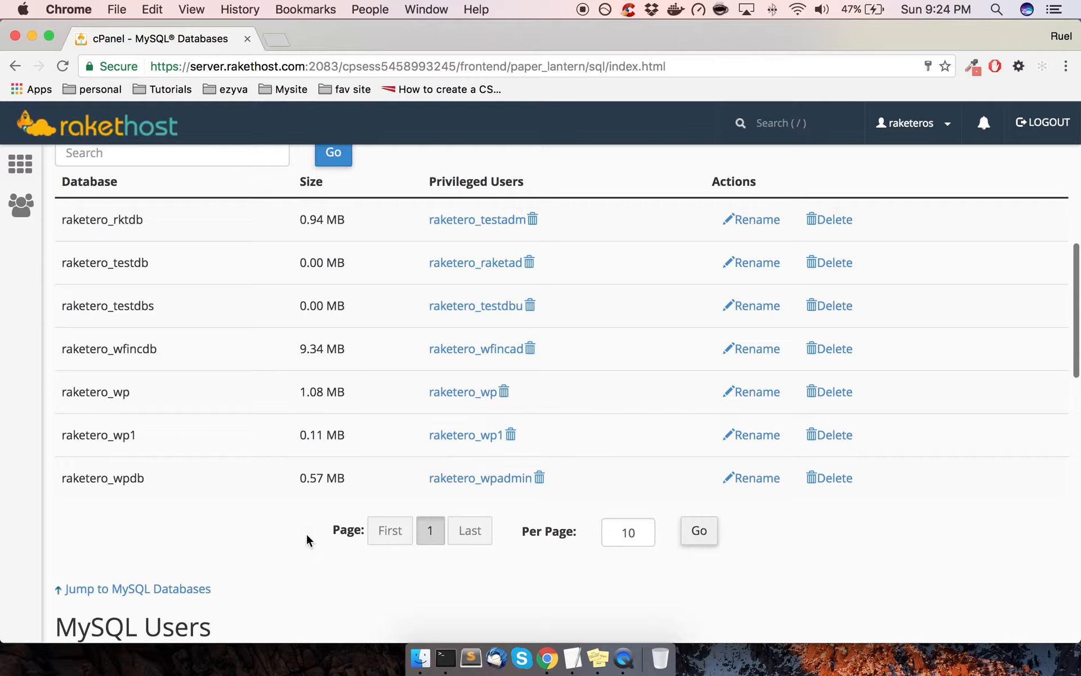
{"action": "scroll", "coordinate": [174, 493], "scroll_direction": "down", "scroll_amount": 1}
{"action": "scroll", "coordinate": [174, 491], "scroll_direction": "up", "scroll_amount": 1}
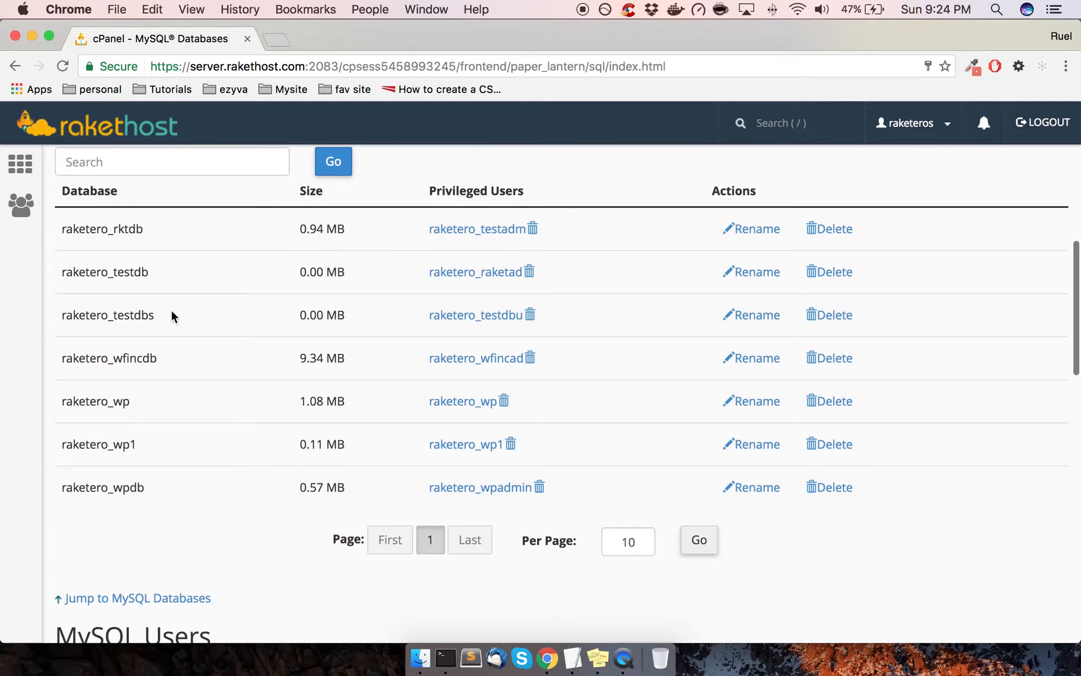
Highlight the raketero_testdbs database name and its 0.00 MB size in the table
{"action": "left_click_drag", "start_coordinate": [166, 315], "coordinate": [109, 312]}
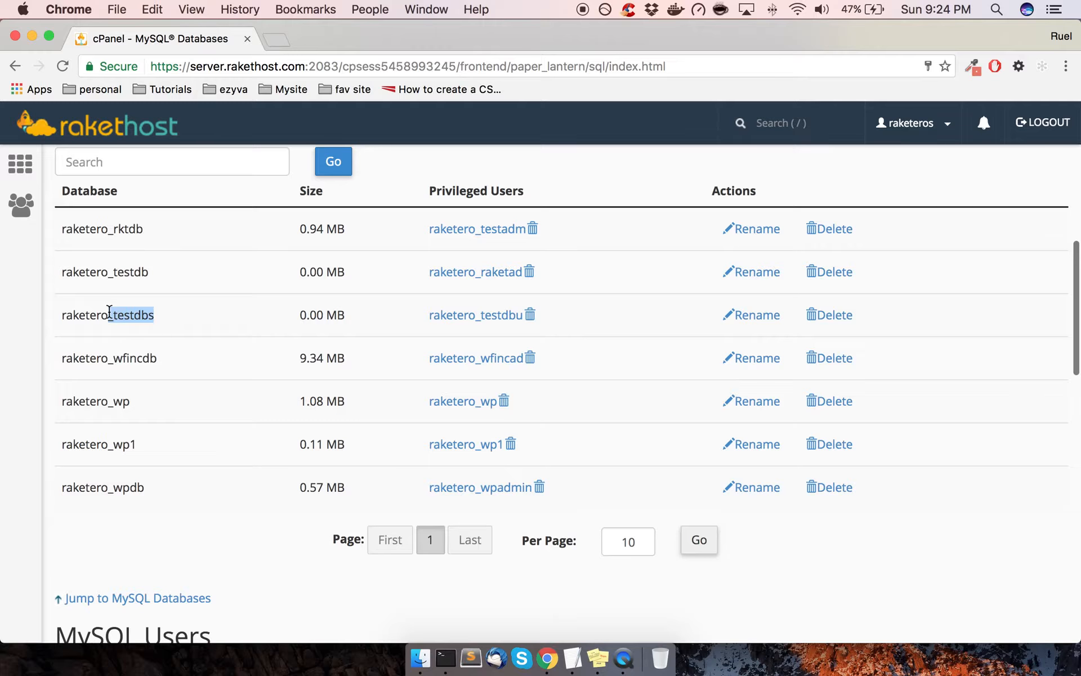
{"action": "left_click", "coordinate": [220, 328]}
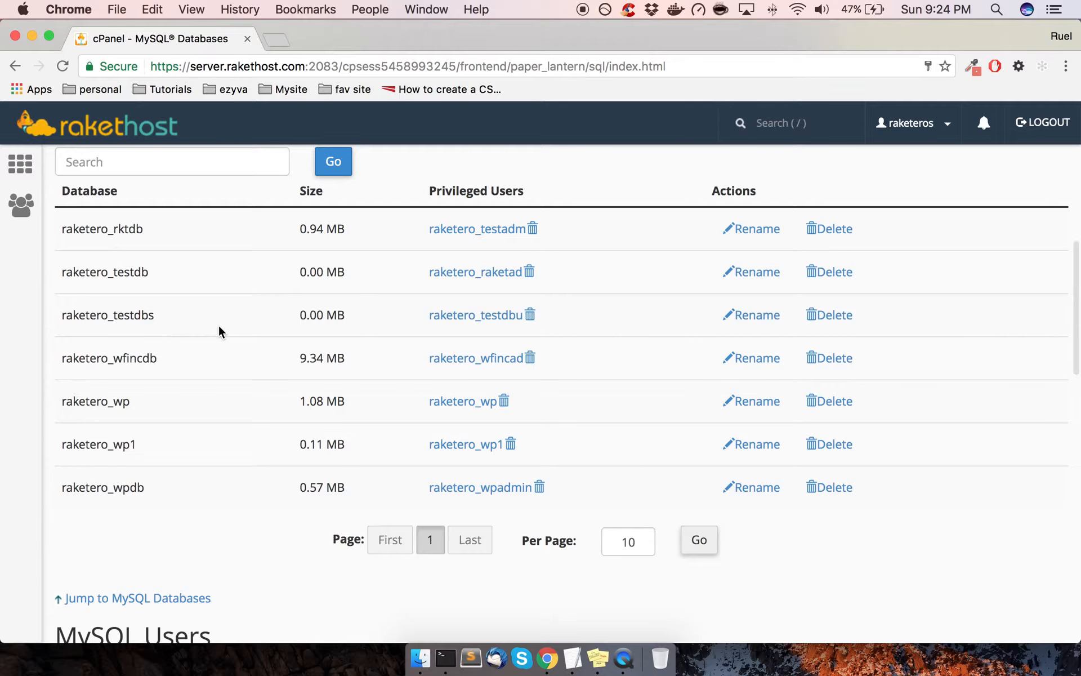
{"action": "left_click_drag", "start_coordinate": [359, 323], "coordinate": [310, 318]}
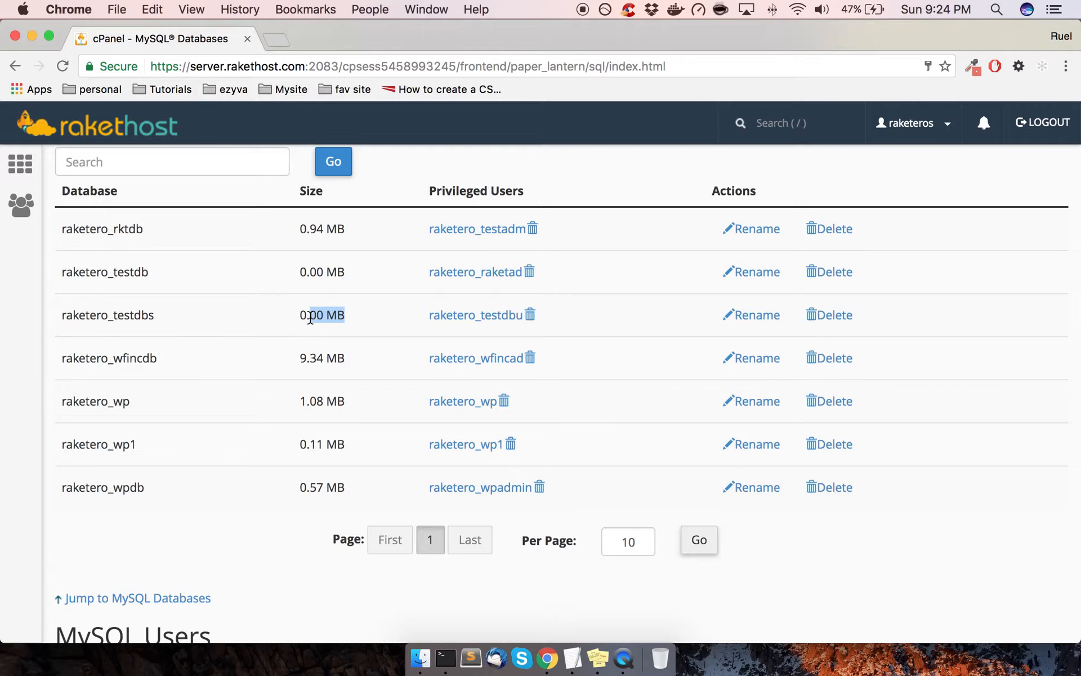
{"action": "left_click", "coordinate": [377, 265]}
{"action": "scroll", "coordinate": [296, 383], "scroll_direction": "down", "scroll_amount": 3}
{"action": "scroll", "coordinate": [296, 383], "scroll_direction": "down", "scroll_amount": 15}
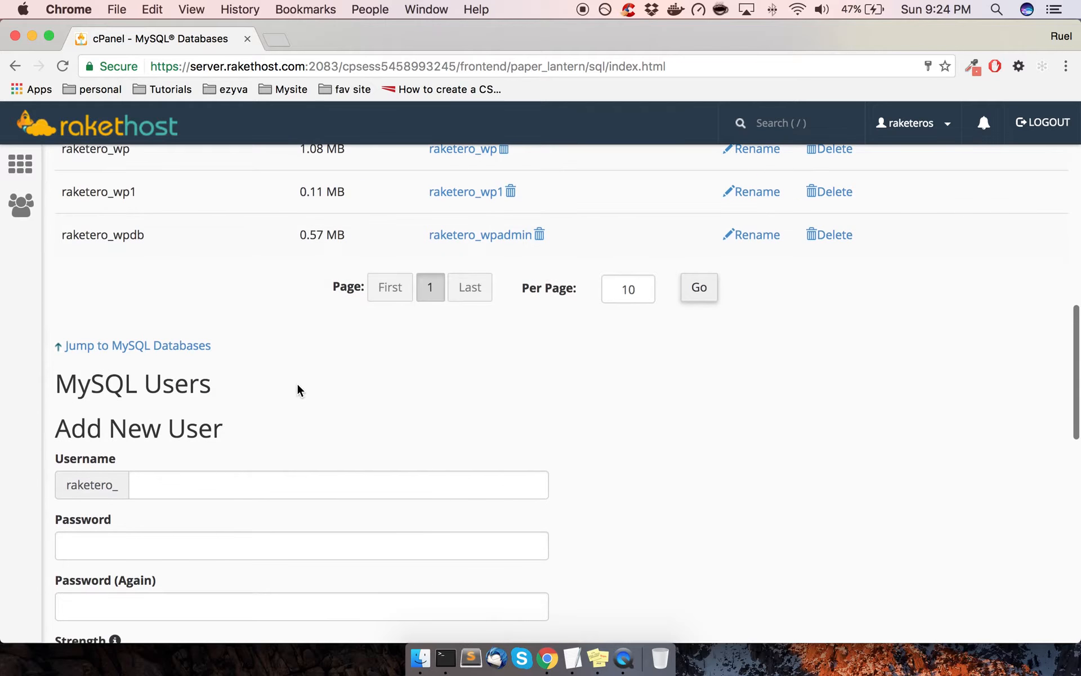
{"action": "scroll", "coordinate": [297, 383], "scroll_direction": "down", "scroll_amount": 5}
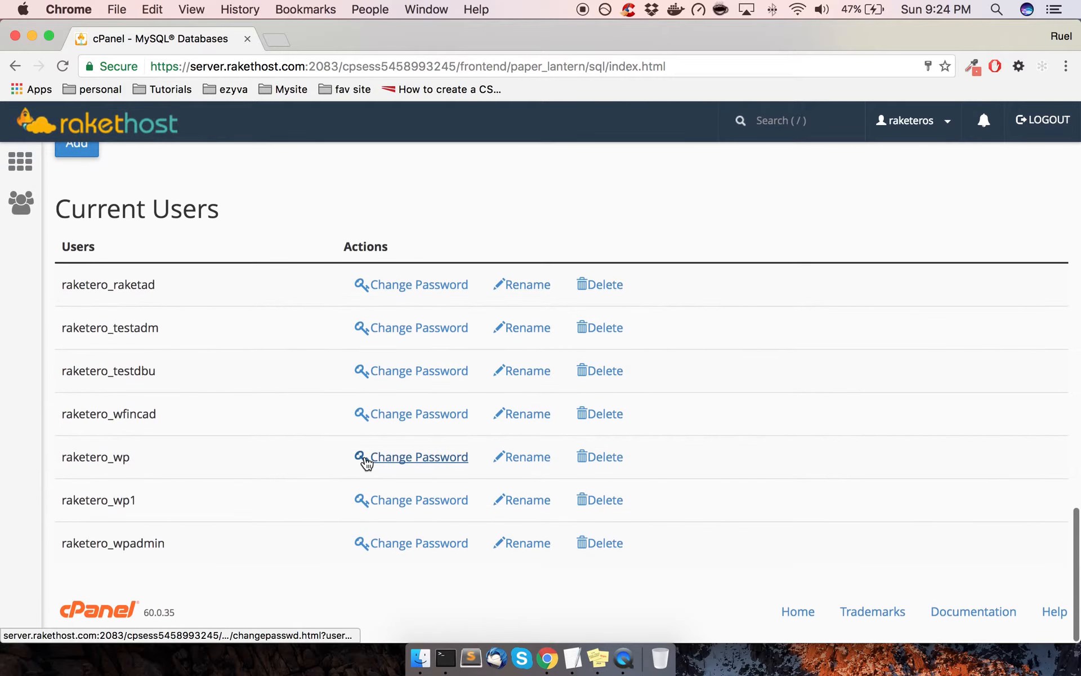
{"action": "scroll", "coordinate": [277, 525], "scroll_direction": "up", "scroll_amount": 10}
{"action": "scroll", "coordinate": [277, 521], "scroll_direction": "up", "scroll_amount": 1}
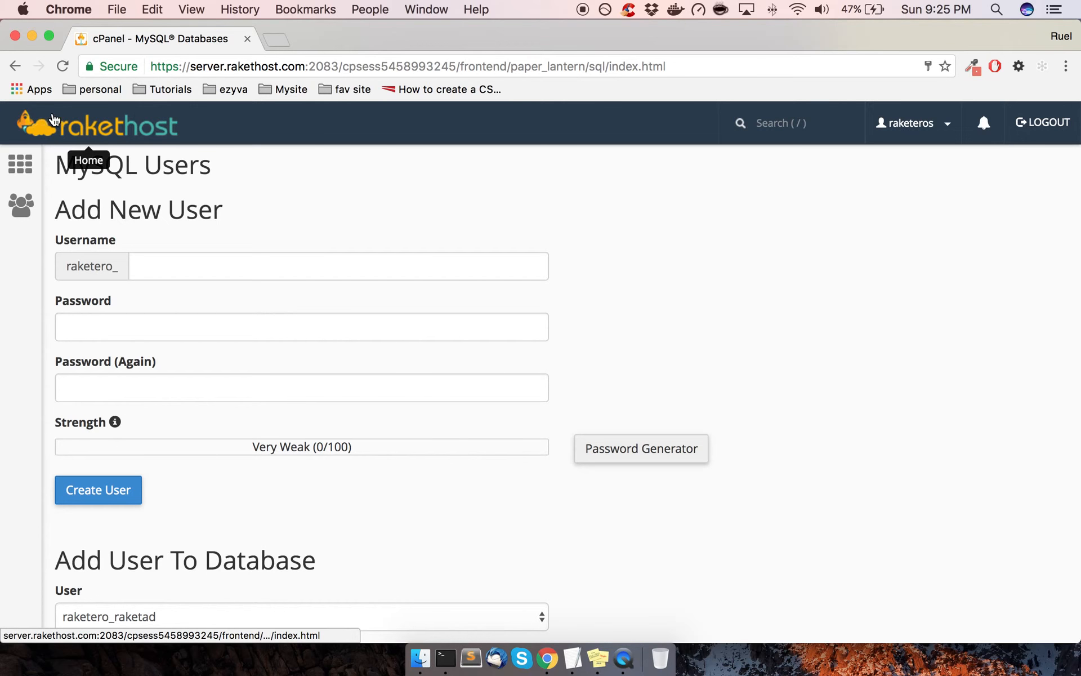
{"action": "scroll", "coordinate": [362, 241], "scroll_direction": "down", "scroll_amount": 10}
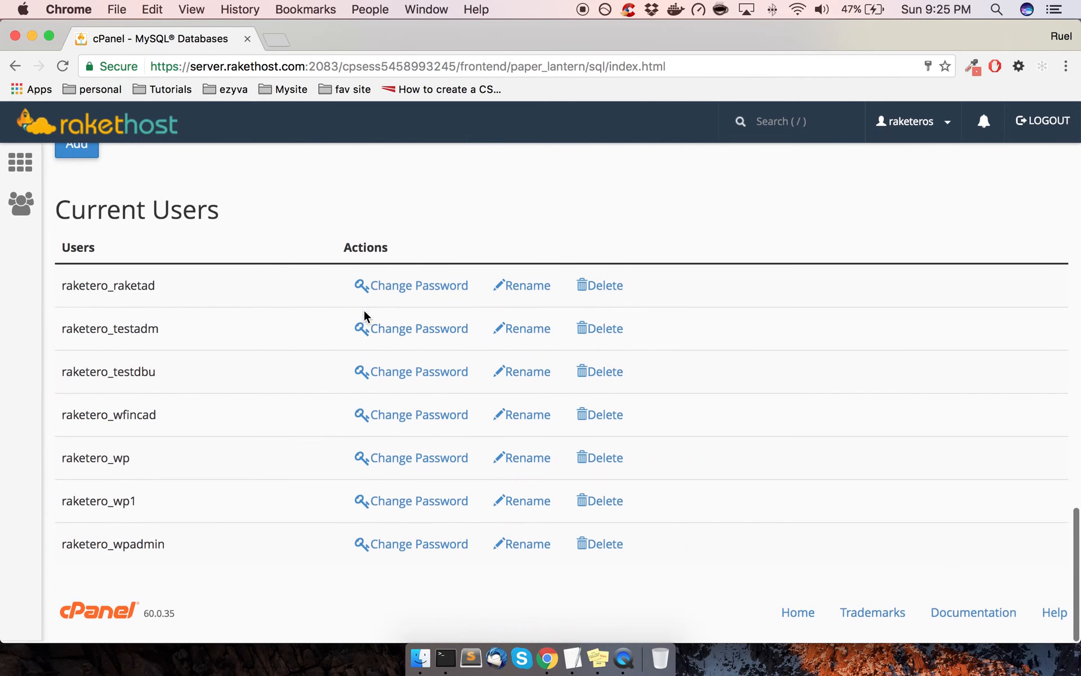
{"action": "scroll", "coordinate": [365, 308], "scroll_direction": "up", "scroll_amount": 10}
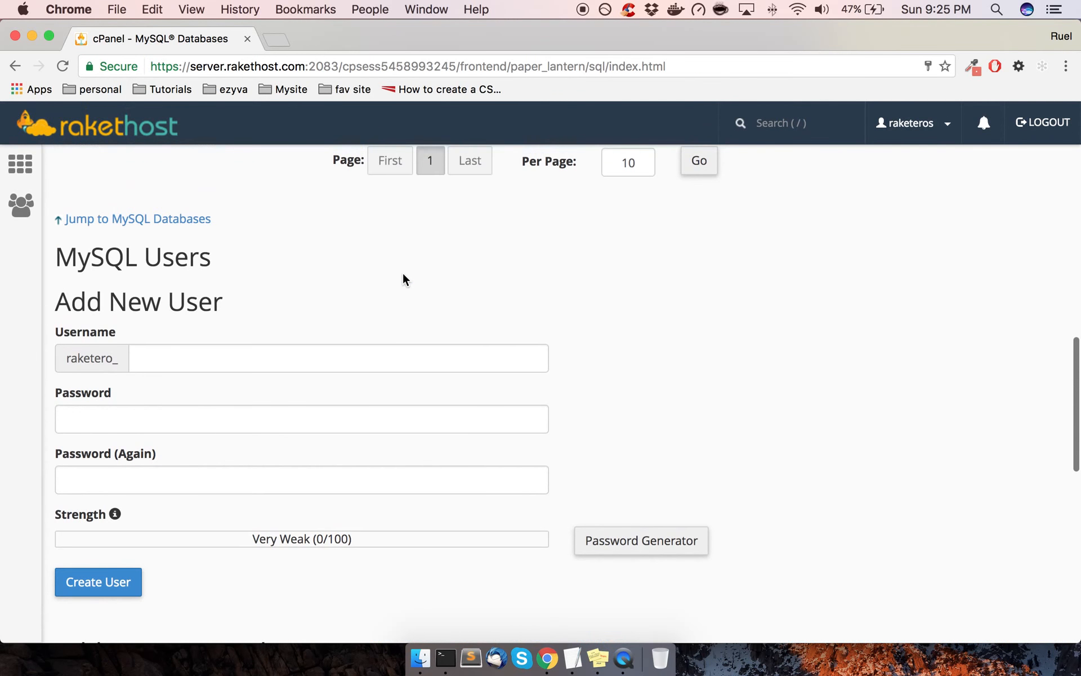
{"action": "left_click", "coordinate": [624, 653]}
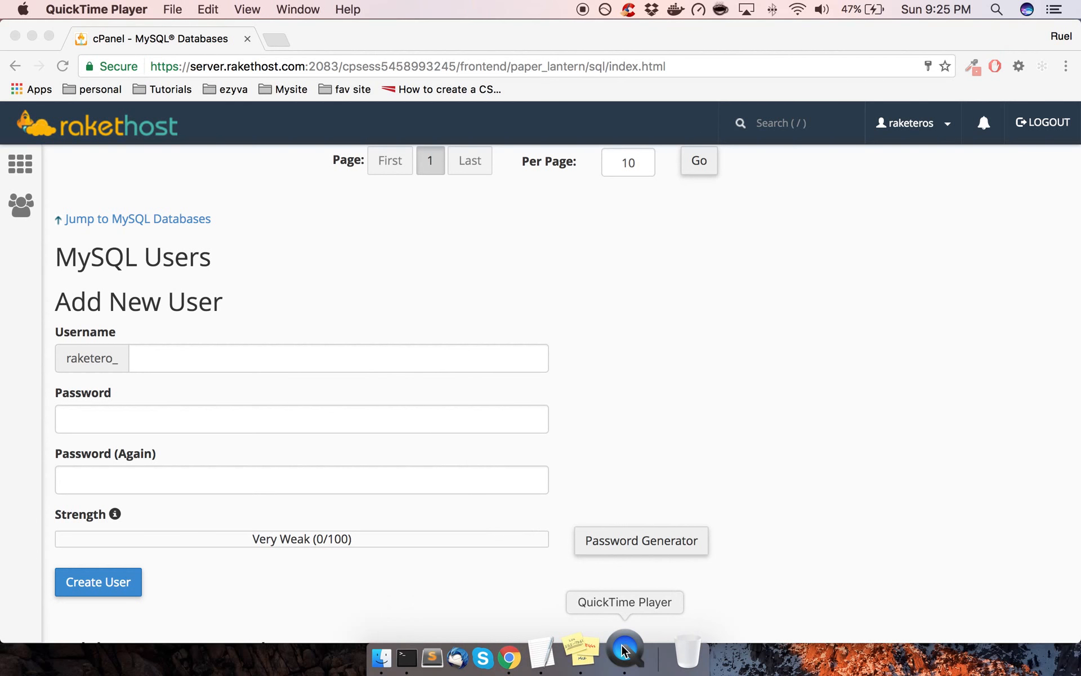